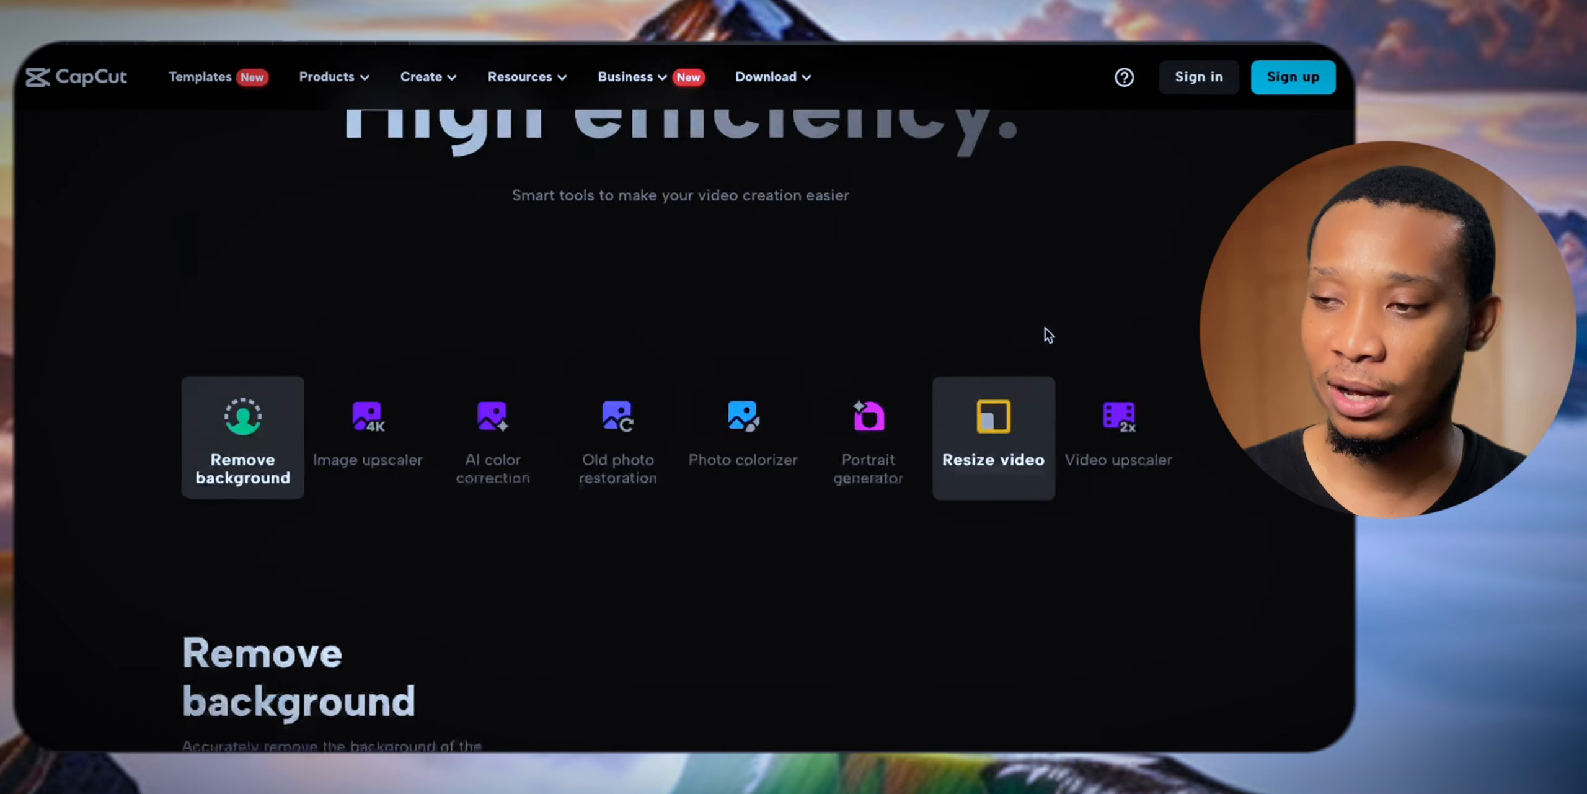
Step: Sign in to the account and switch the start page from video to image creation
{"action": "left_click", "coordinate": [1212, 82]}
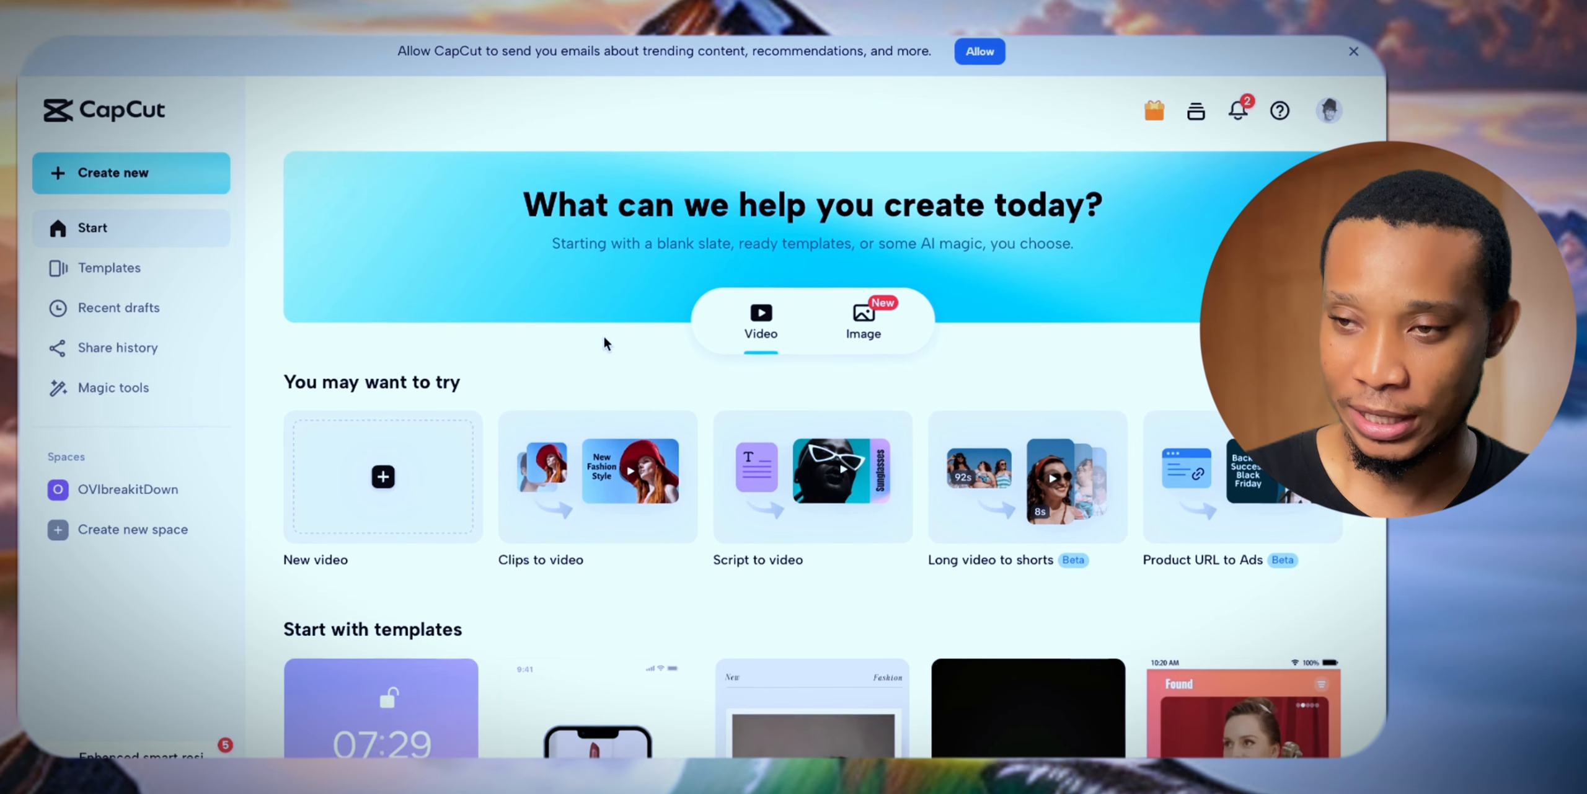
{"action": "scroll", "coordinate": [604, 340], "scroll_direction": "down", "scroll_amount": 1}
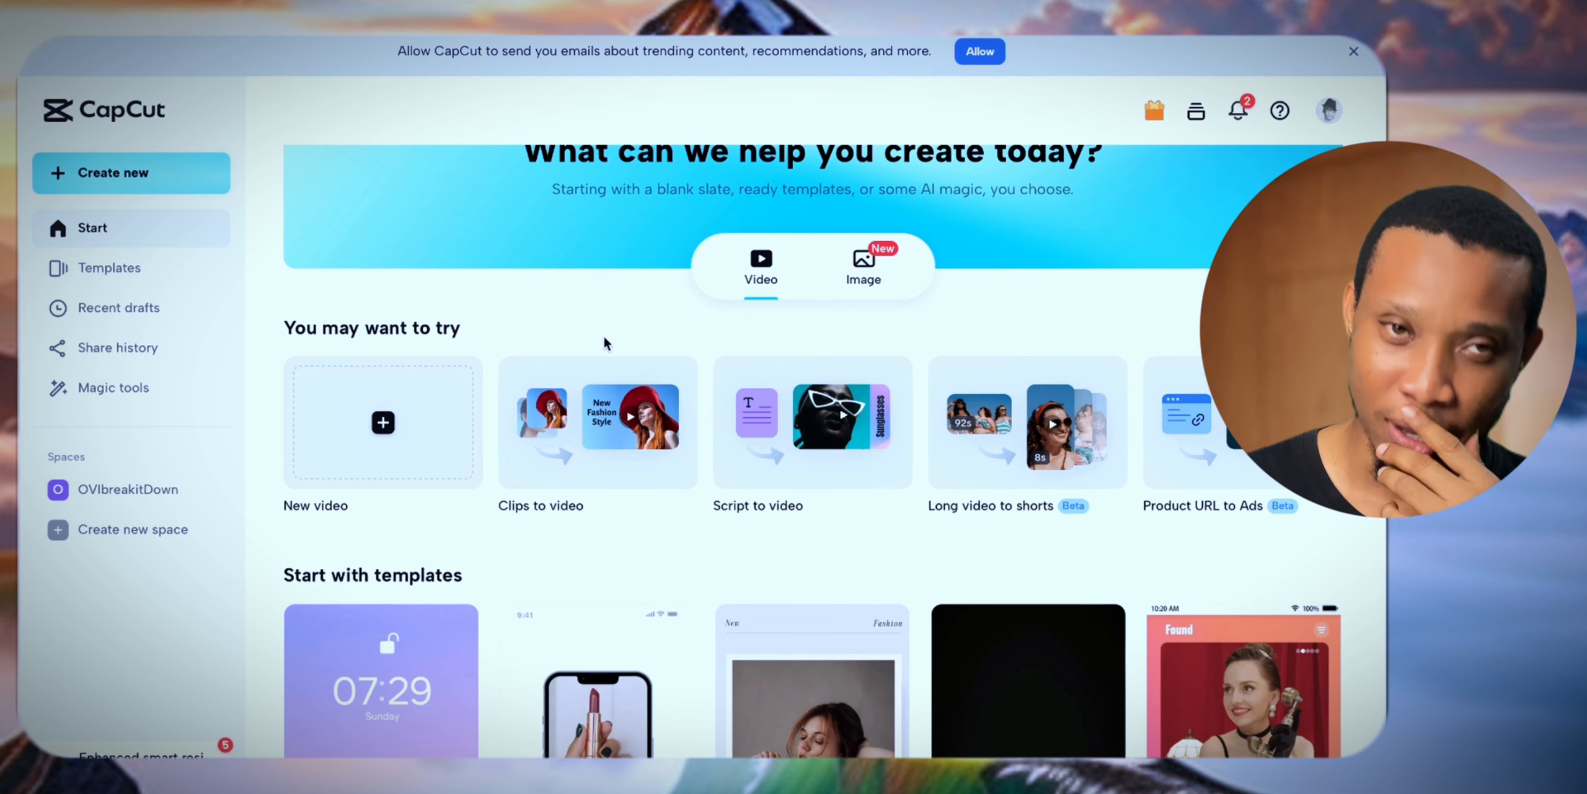
{"action": "scroll", "coordinate": [605, 338], "scroll_direction": "up", "scroll_amount": 1}
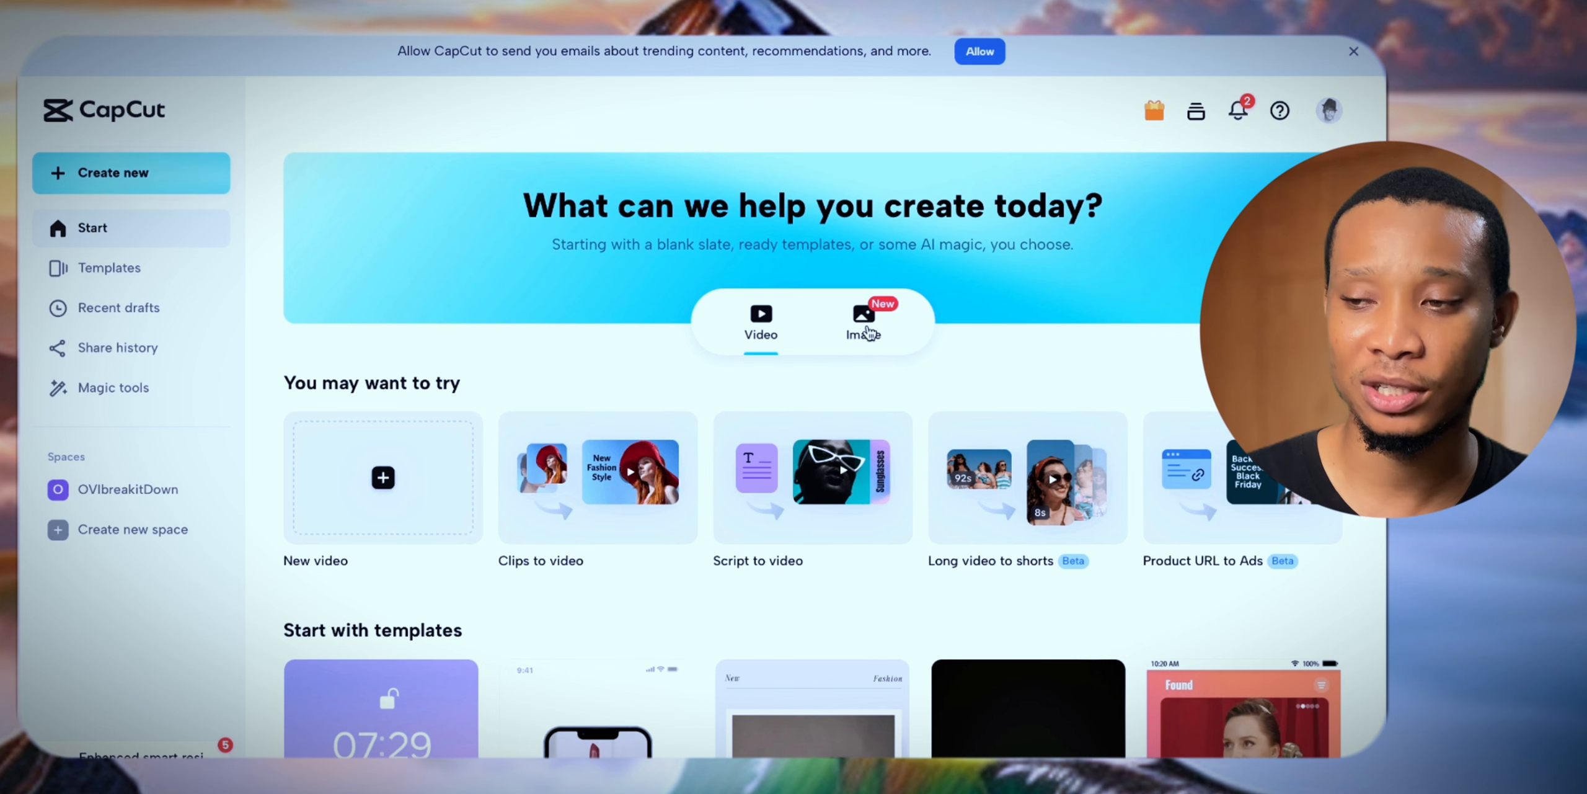
{"action": "left_click", "coordinate": [868, 334]}
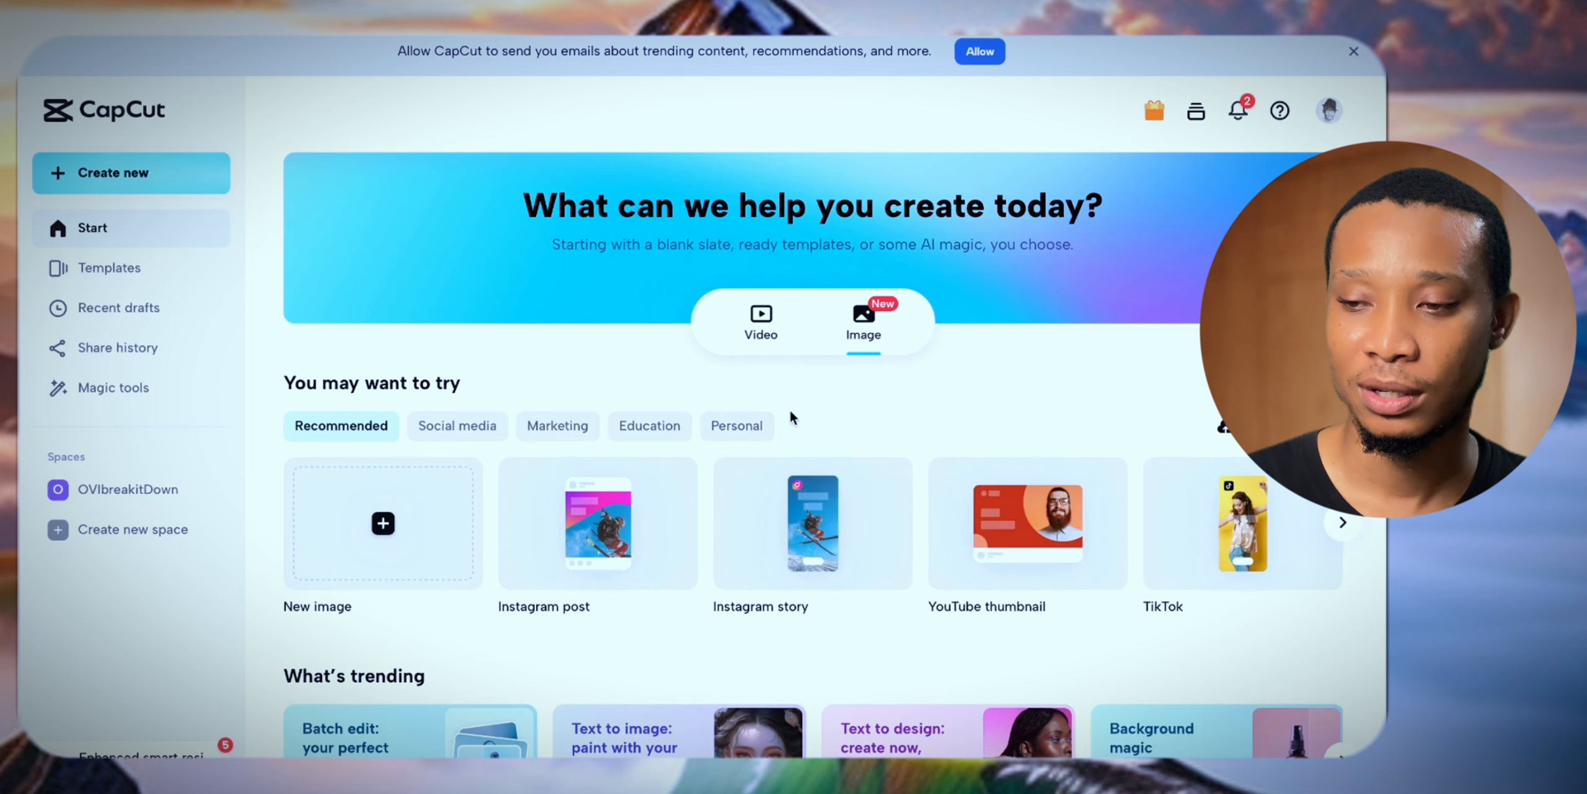
Step: Browse the trending image tools and the ready-made image templates recommended on the start page
{"action": "scroll", "coordinate": [773, 474], "scroll_direction": "down", "scroll_amount": 3}
{"action": "scroll", "coordinate": [770, 475], "scroll_direction": "down", "scroll_amount": 10}
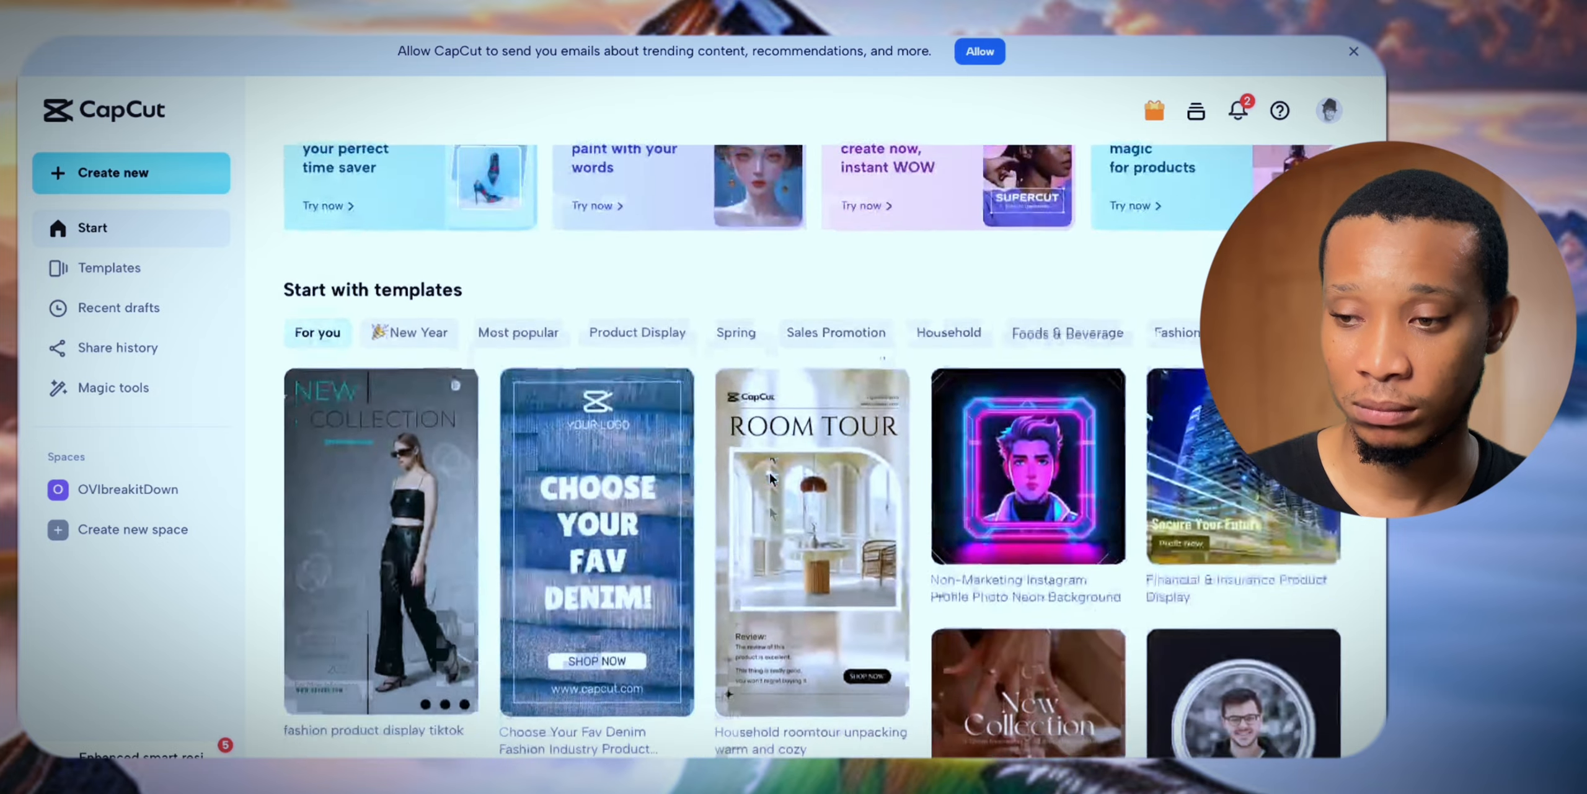
{"action": "scroll", "coordinate": [771, 480], "scroll_direction": "down", "scroll_amount": 10}
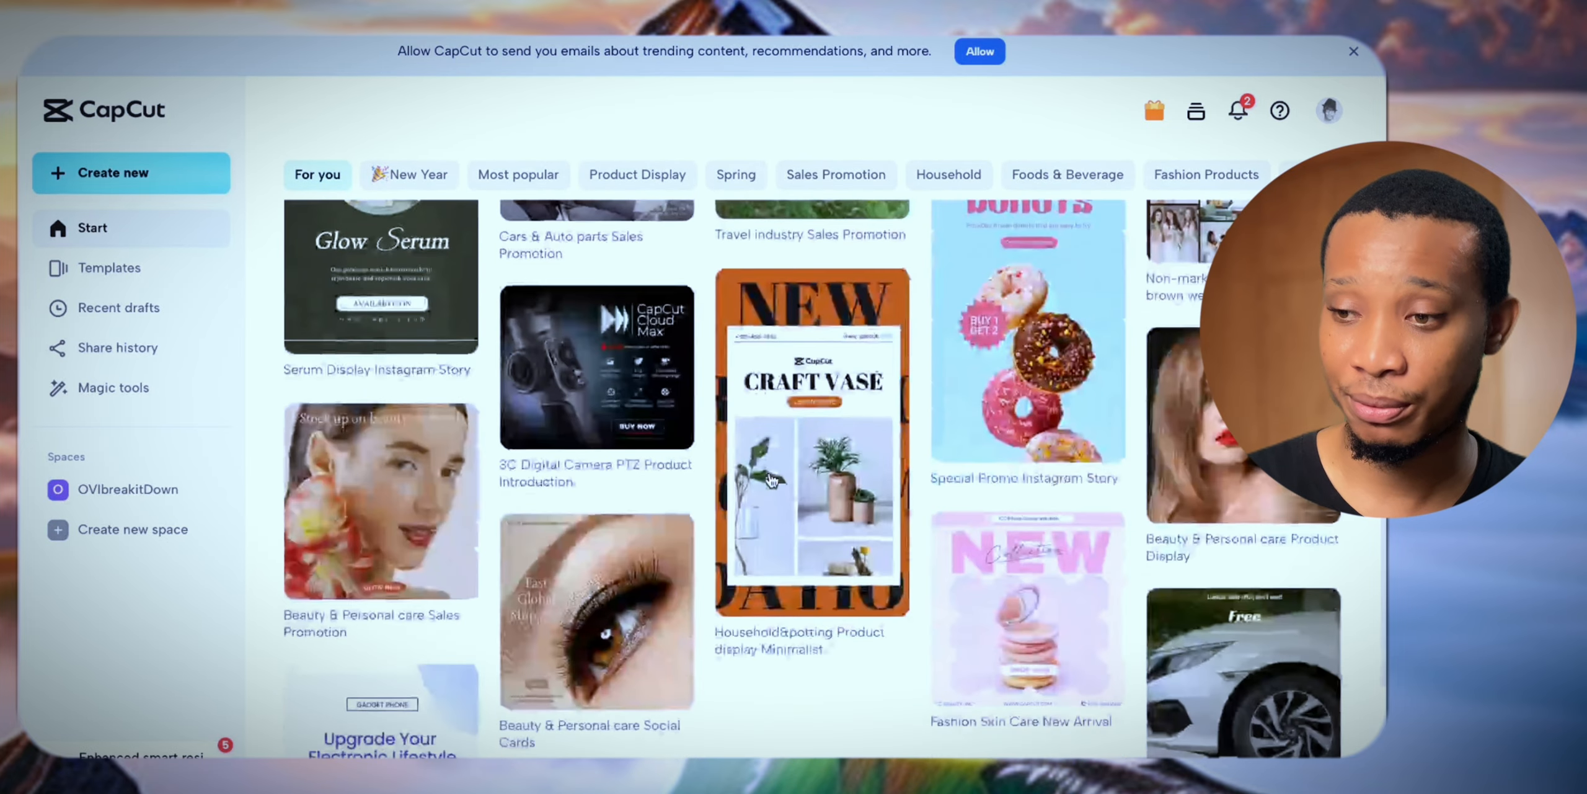
{"action": "scroll", "coordinate": [771, 480], "scroll_direction": "up", "scroll_amount": 15}
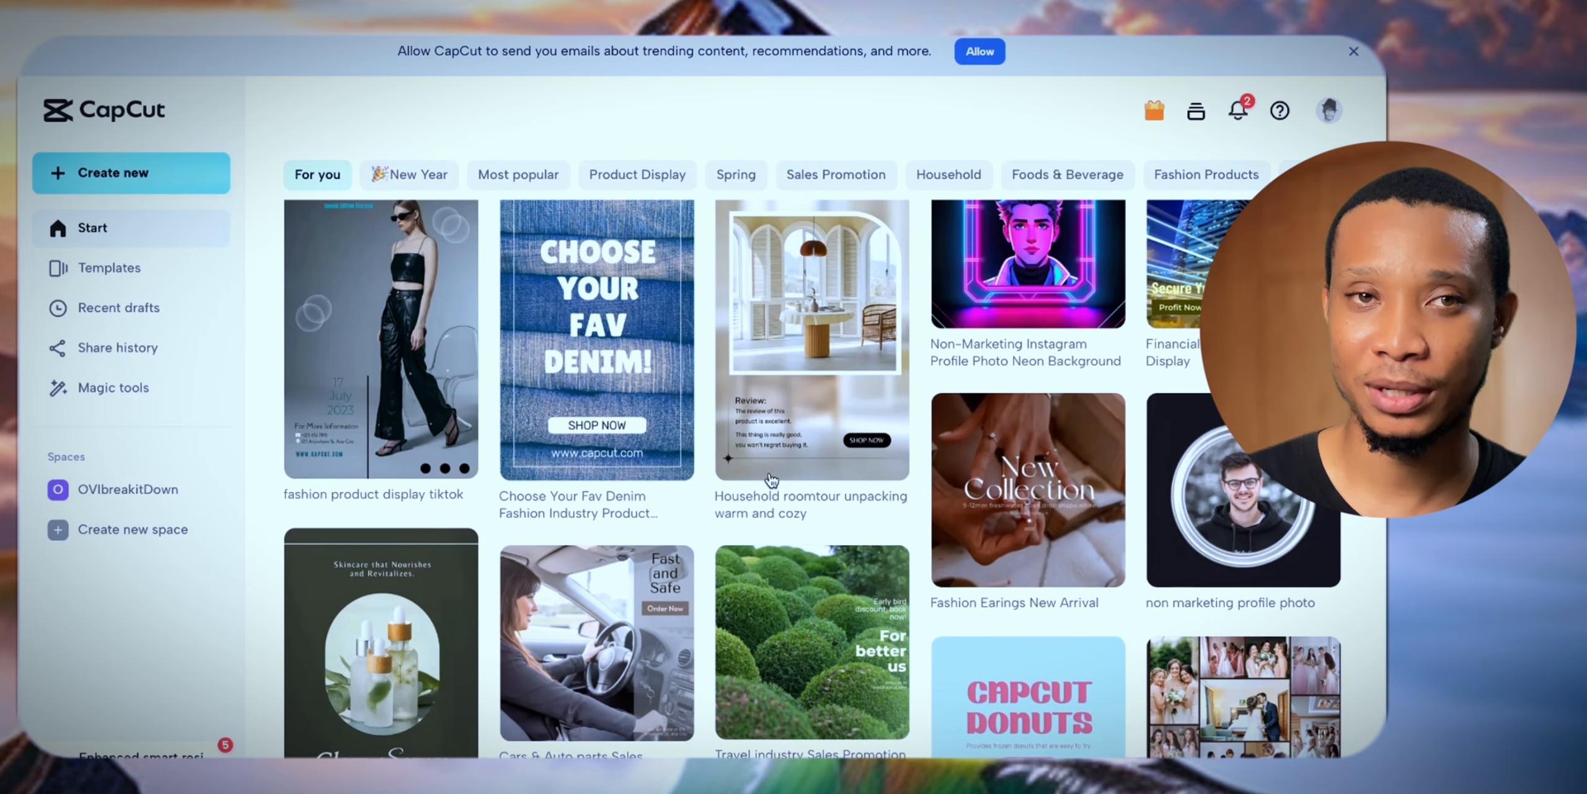
{"action": "scroll", "coordinate": [771, 480], "scroll_direction": "down", "scroll_amount": 20}
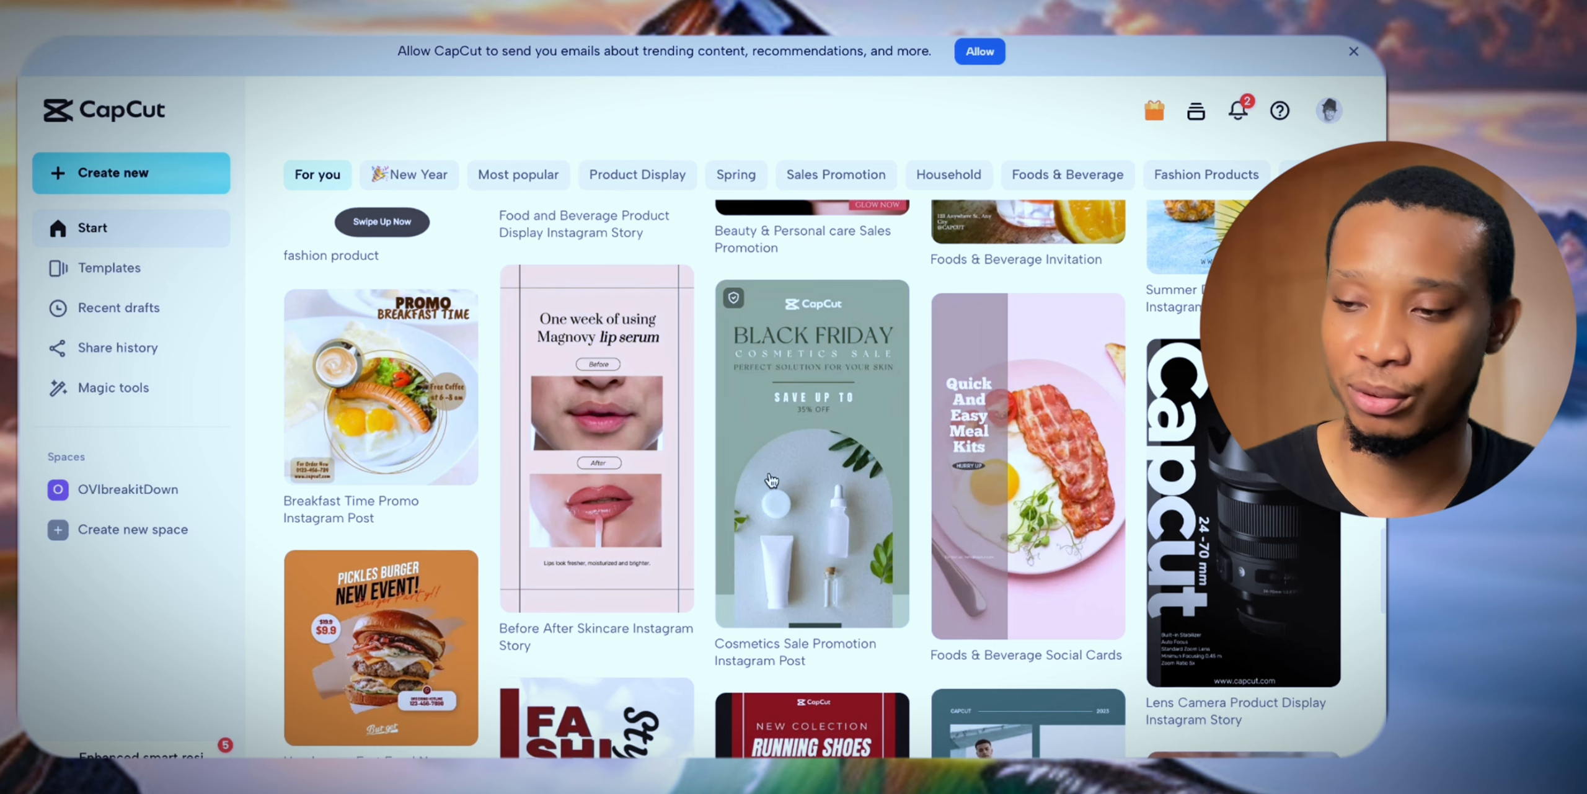
Step: Preview the Cosmetics Sale Promotion, Fashion Shoes Product Display and Cars & Auto parts Product Display templates, closing each preview
{"action": "left_click", "coordinate": [778, 460]}
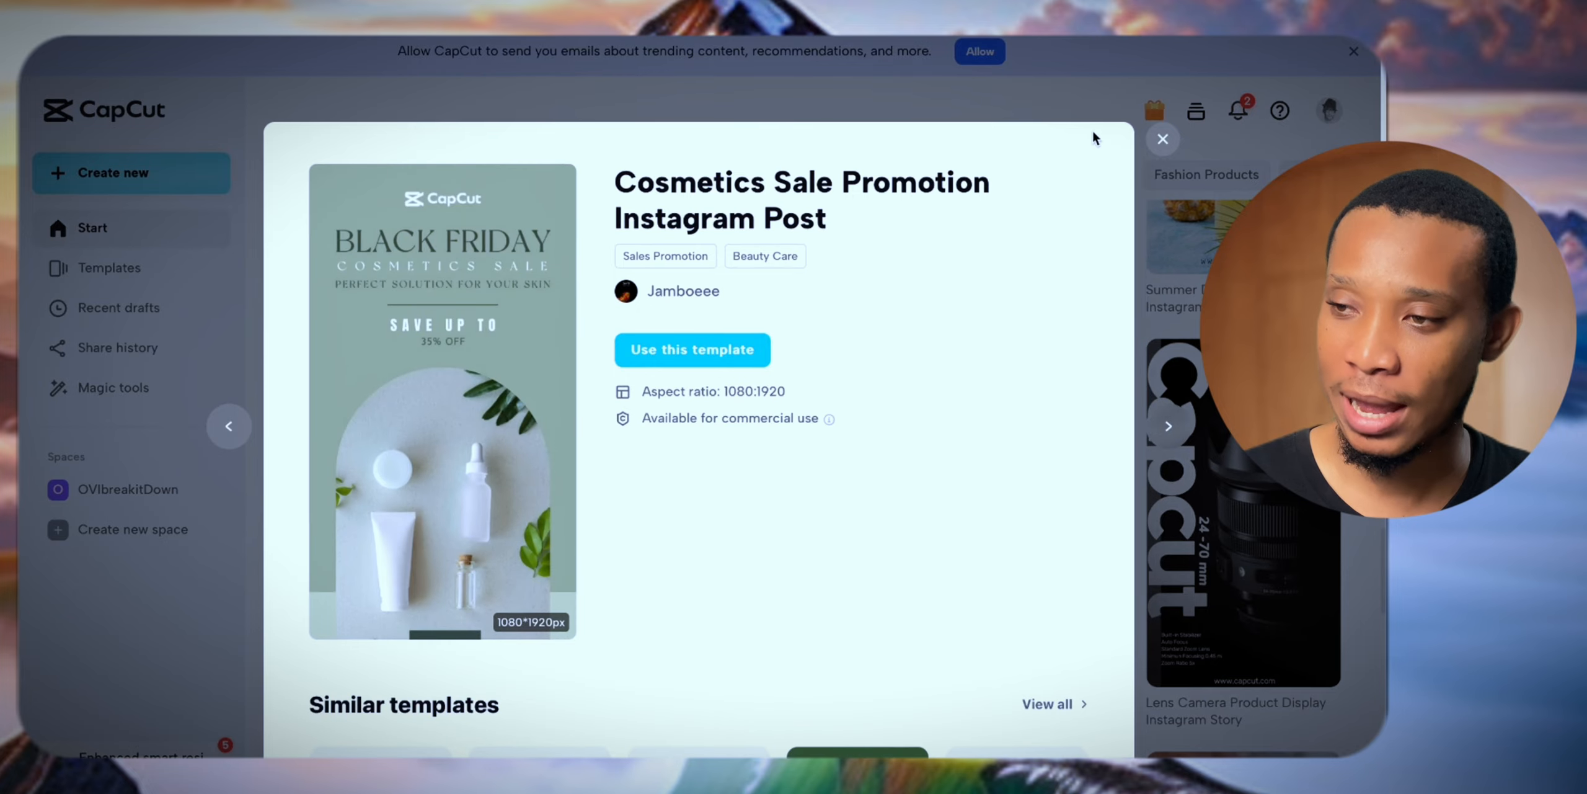
{"action": "left_click", "coordinate": [1172, 142]}
{"action": "scroll", "coordinate": [855, 496], "scroll_direction": "down", "scroll_amount": 5}
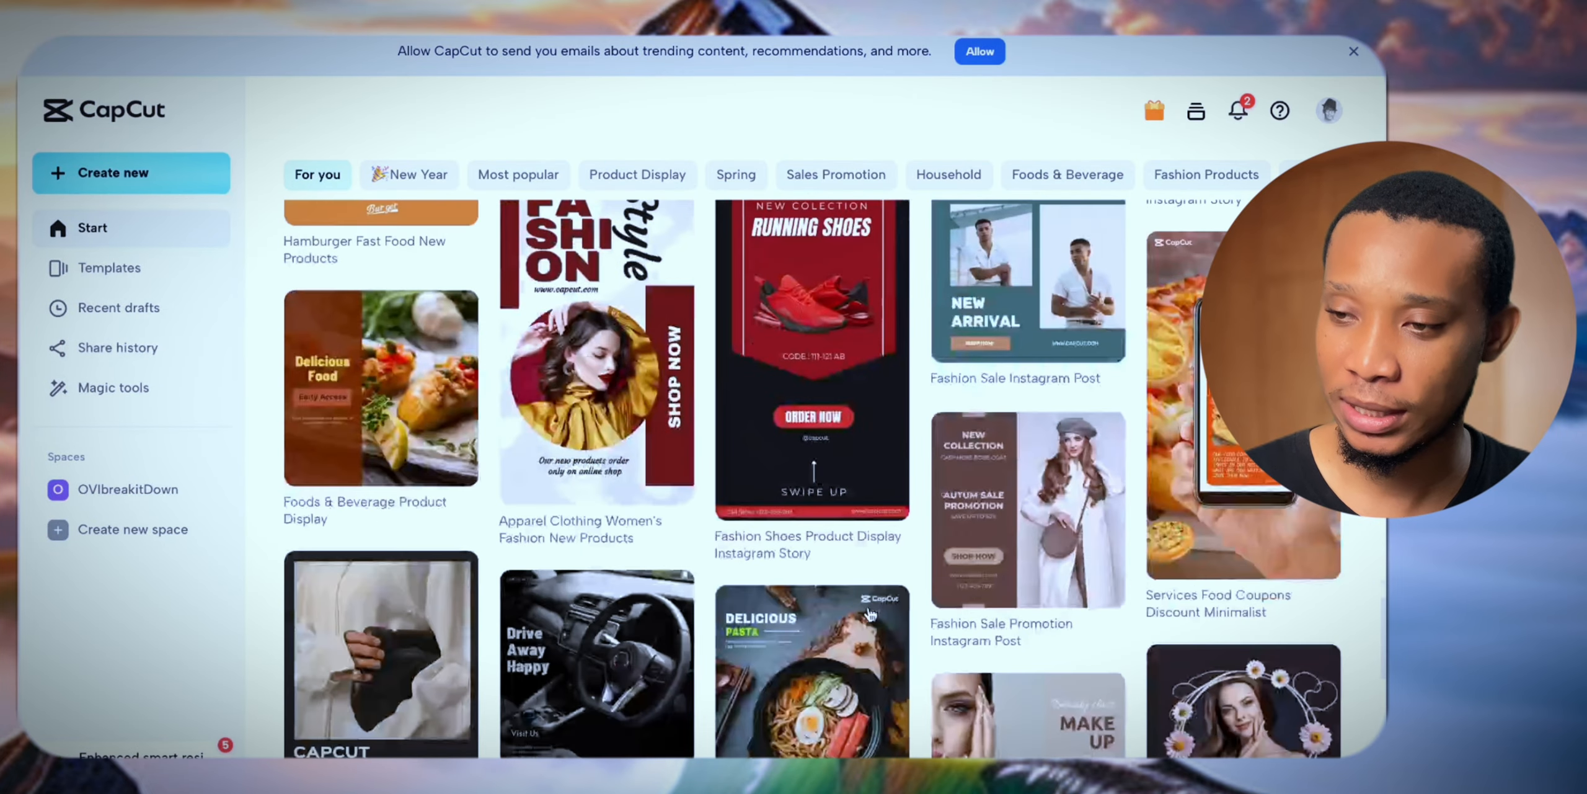
{"action": "left_click", "coordinate": [836, 420]}
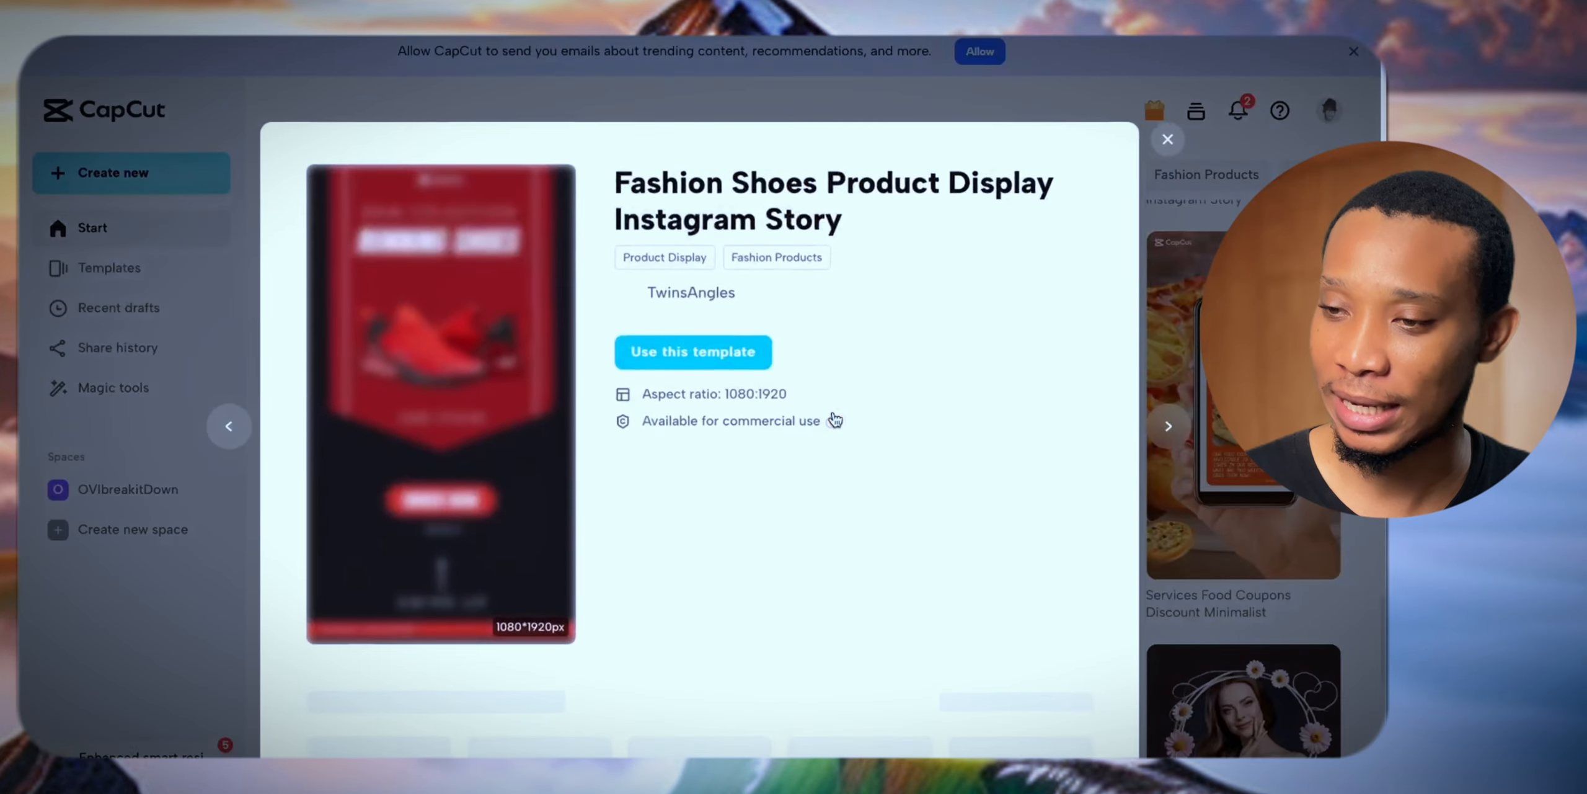
{"action": "left_click", "coordinate": [1160, 144]}
{"action": "scroll", "coordinate": [639, 409], "scroll_direction": "down", "scroll_amount": 5}
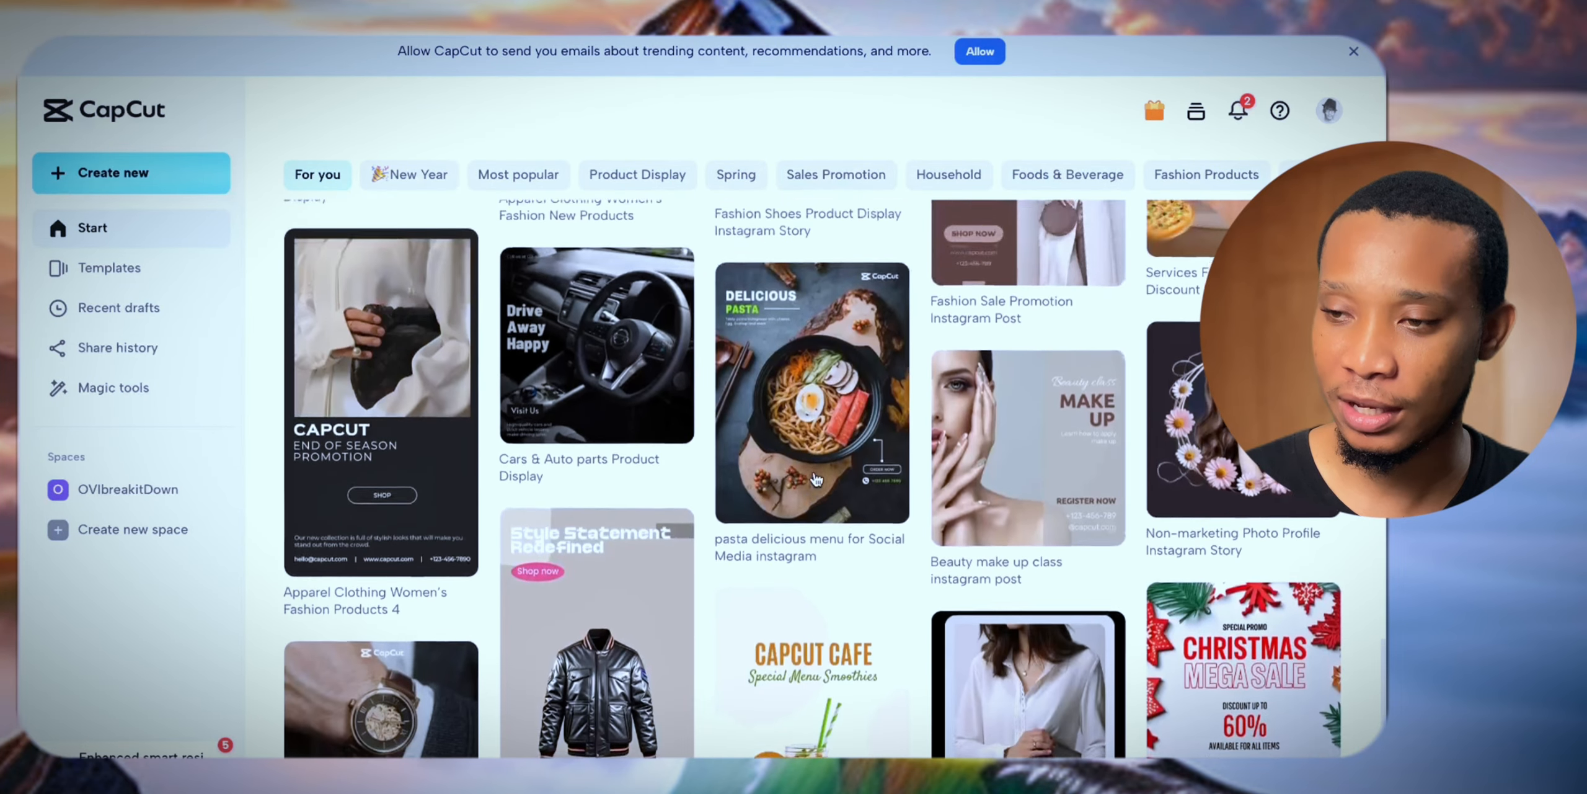
{"action": "left_click", "coordinate": [639, 410]}
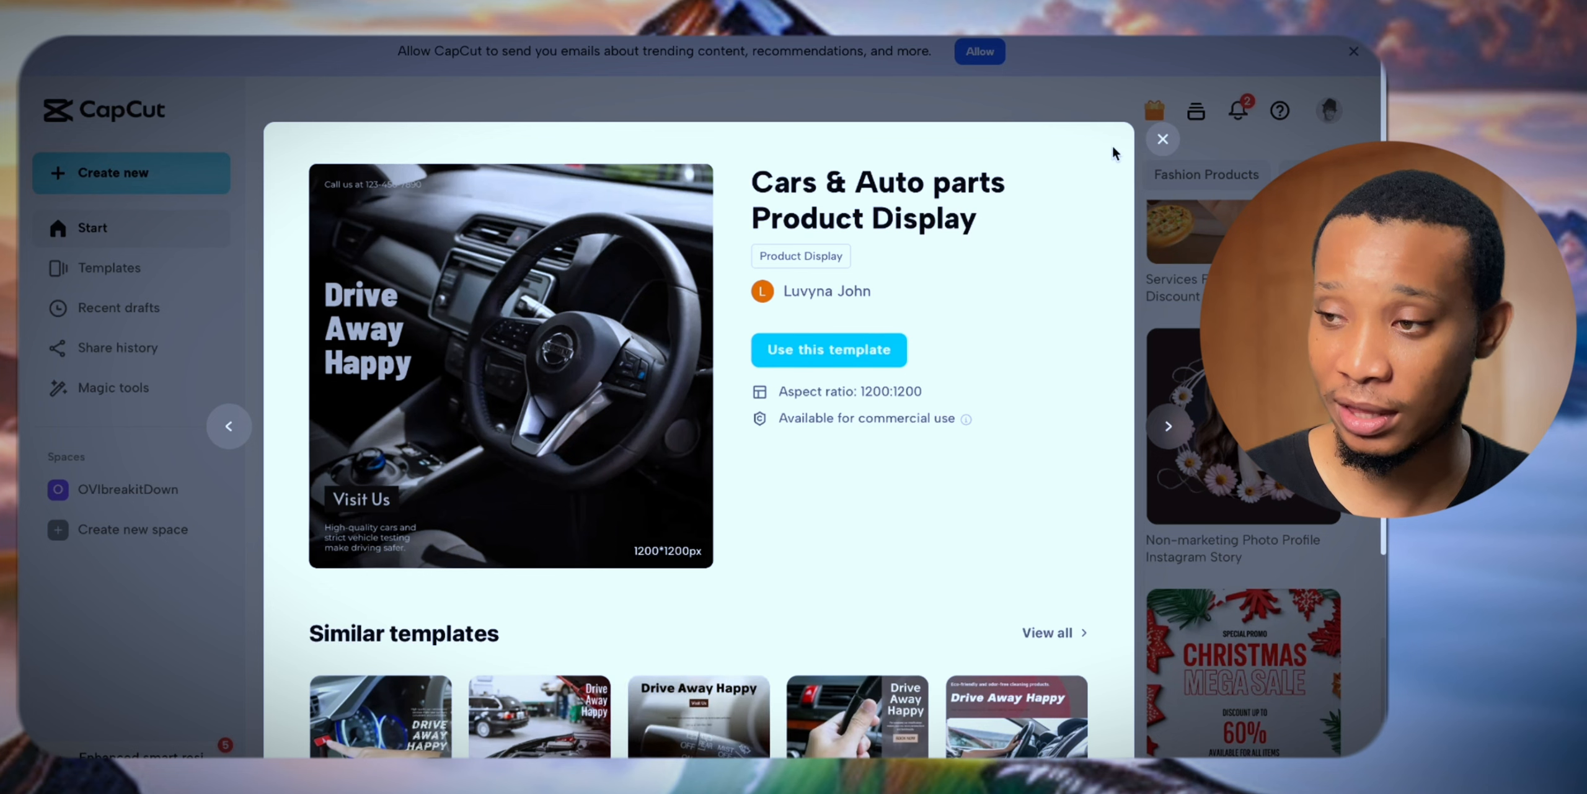
{"action": "left_click", "coordinate": [1165, 139]}
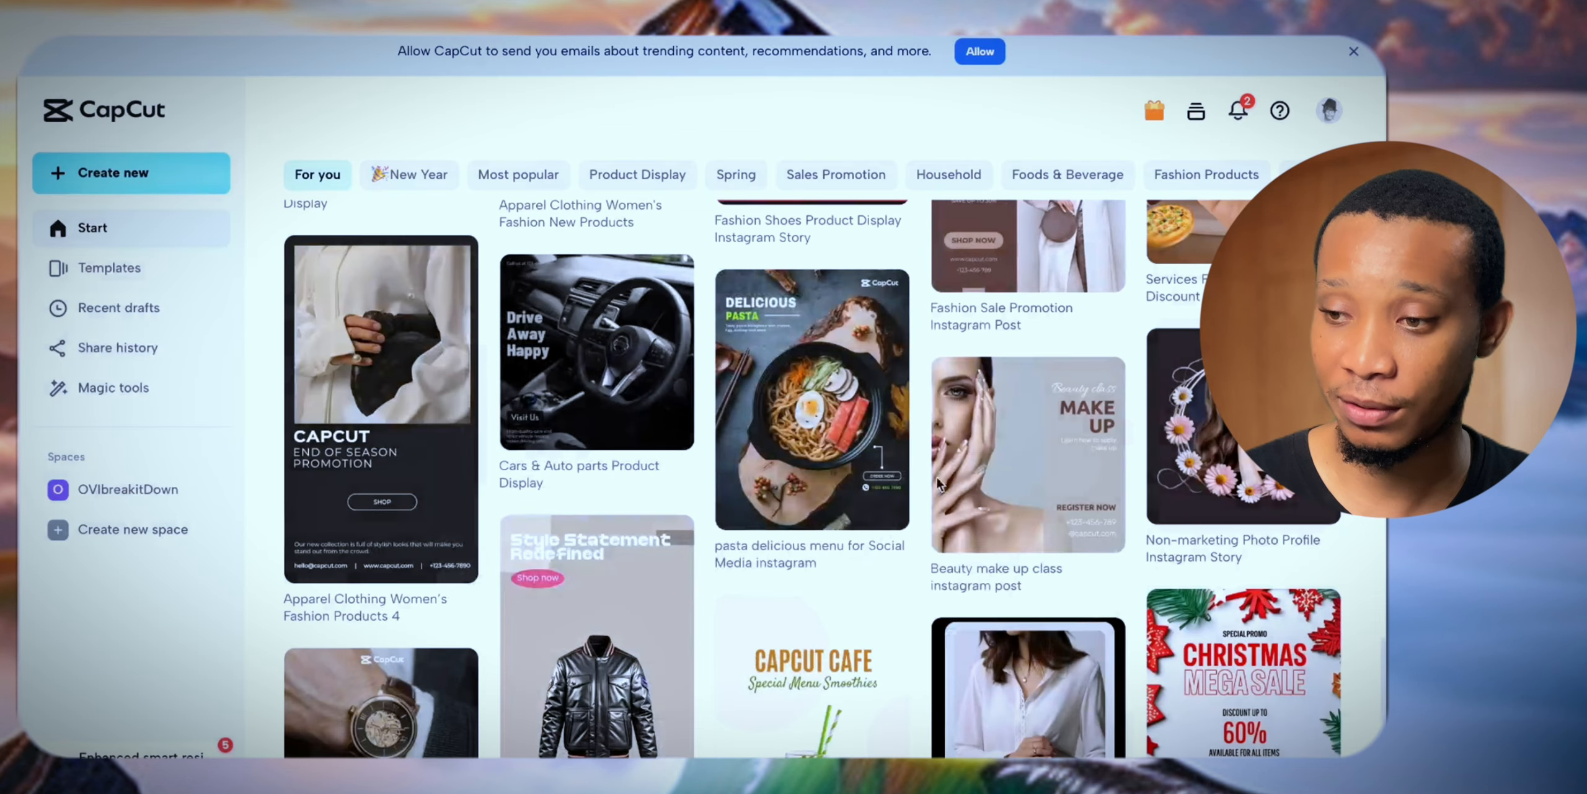
Step: Preview the "pasta delicious menu for Social Media instagram" template with its similar templates, and open it for editing
{"action": "left_click", "coordinate": [827, 375]}
{"action": "scroll", "coordinate": [827, 375], "scroll_direction": "down", "scroll_amount": 3}
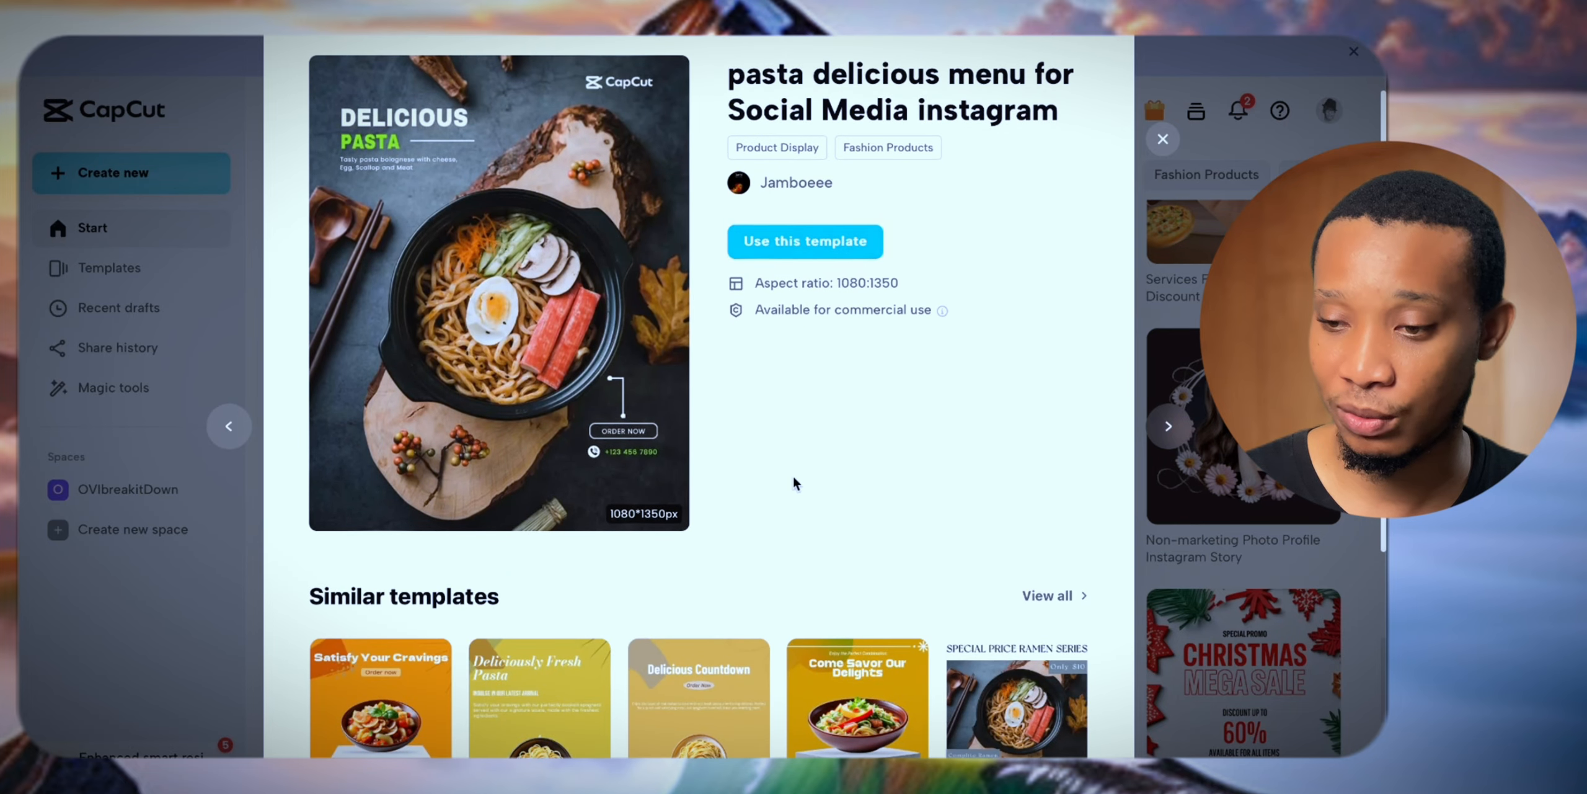
{"action": "scroll", "coordinate": [792, 485], "scroll_direction": "down", "scroll_amount": 5}
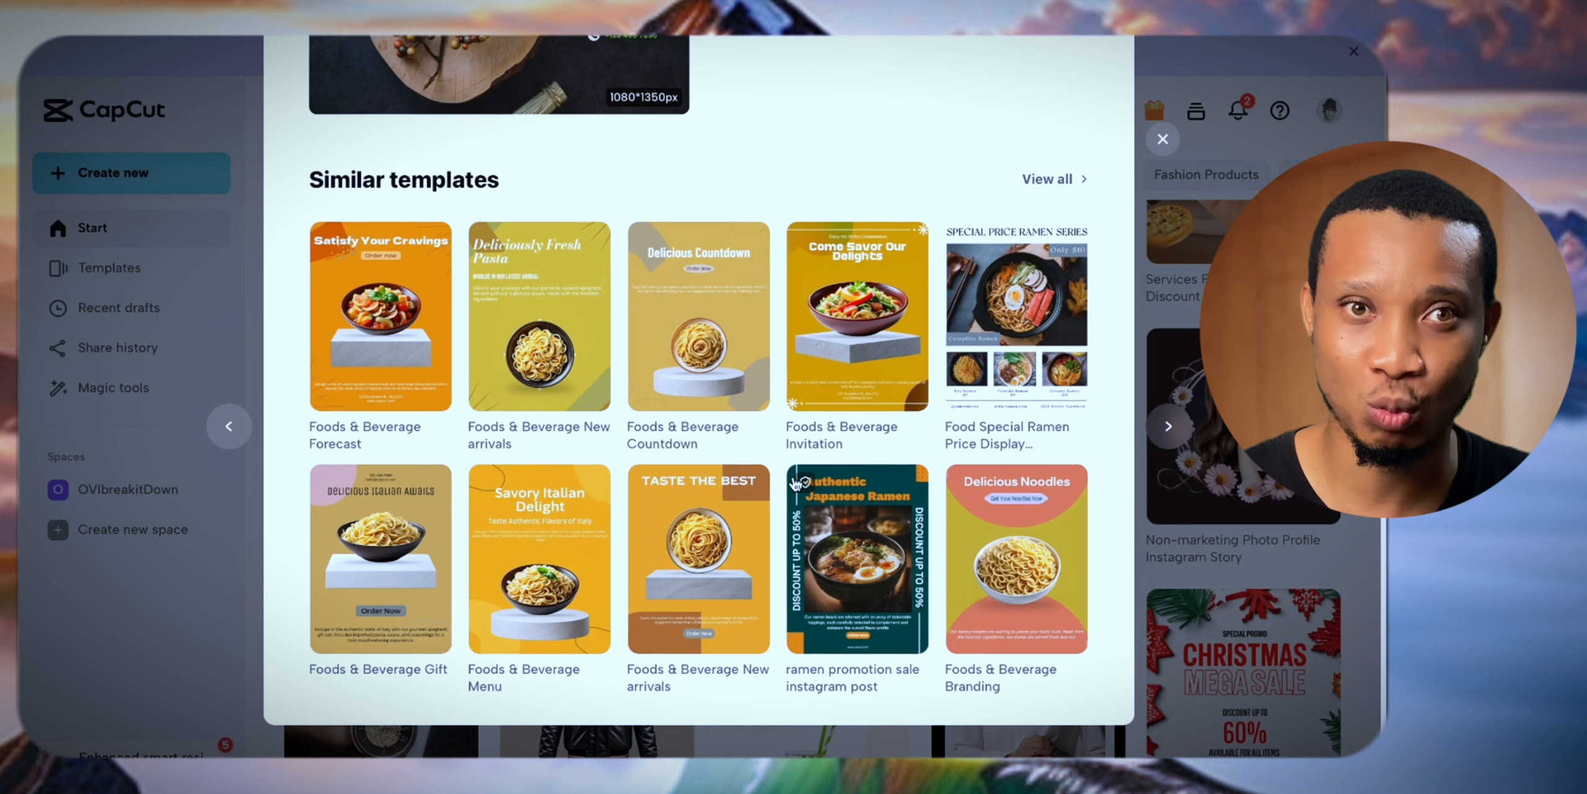
{"action": "scroll", "coordinate": [796, 483], "scroll_direction": "up", "scroll_amount": 7}
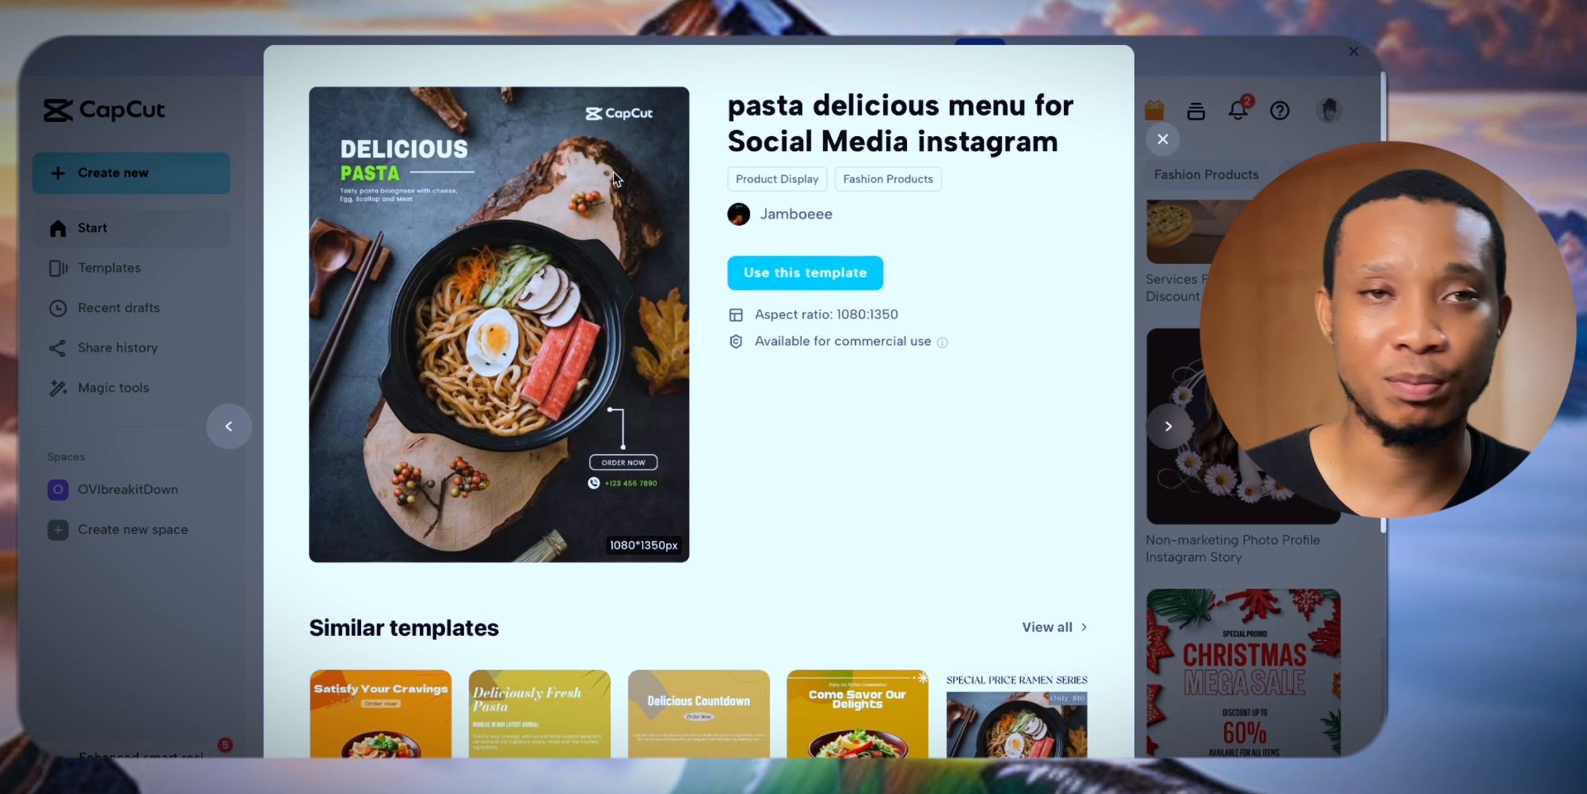
{"action": "left_click", "coordinate": [826, 281]}
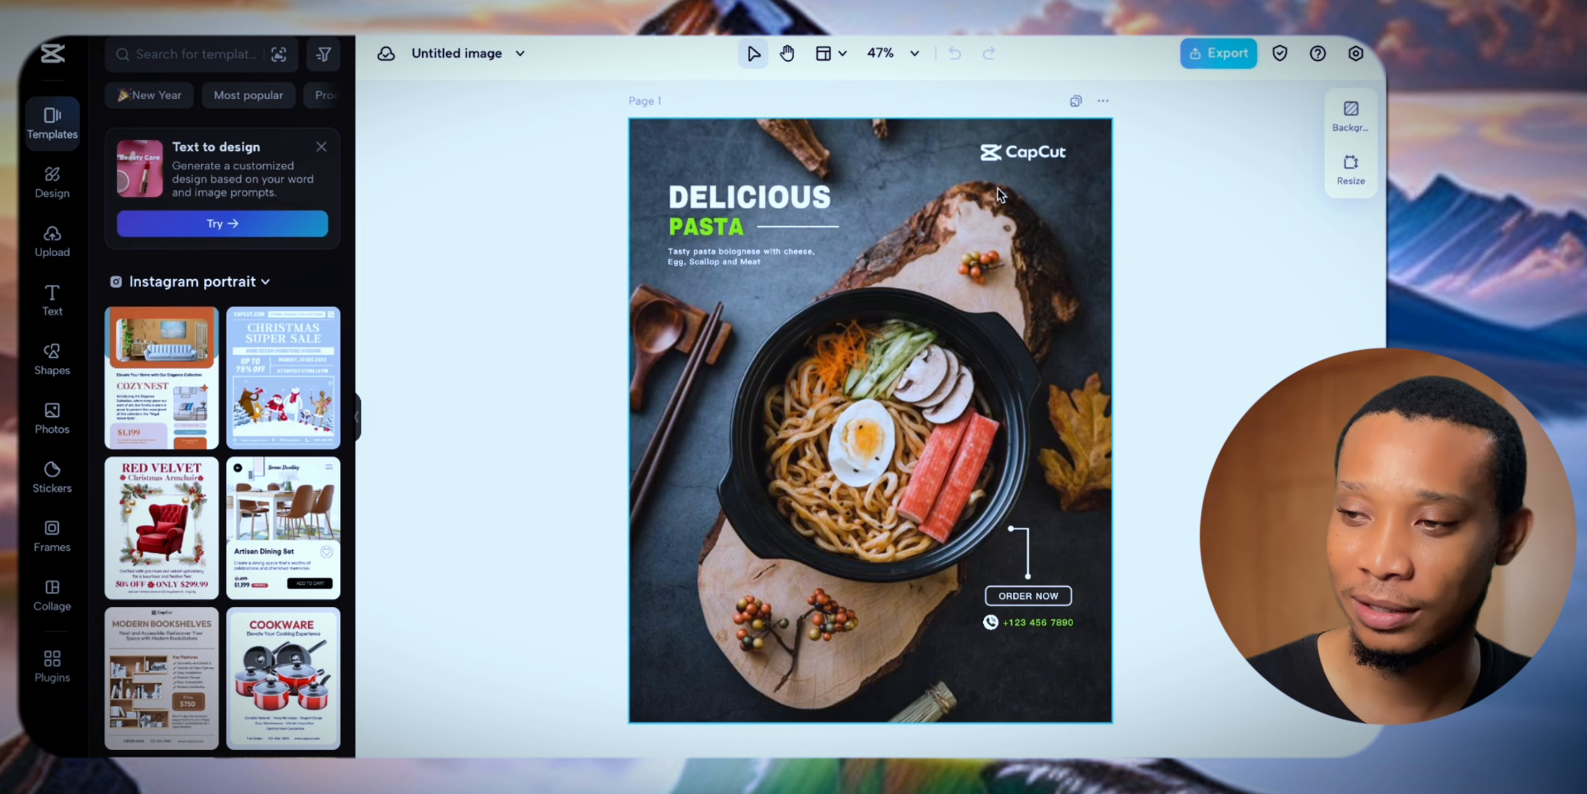
Step: Delete the CapCut logo from the pasta poster
{"action": "left_click", "coordinate": [1022, 155]}
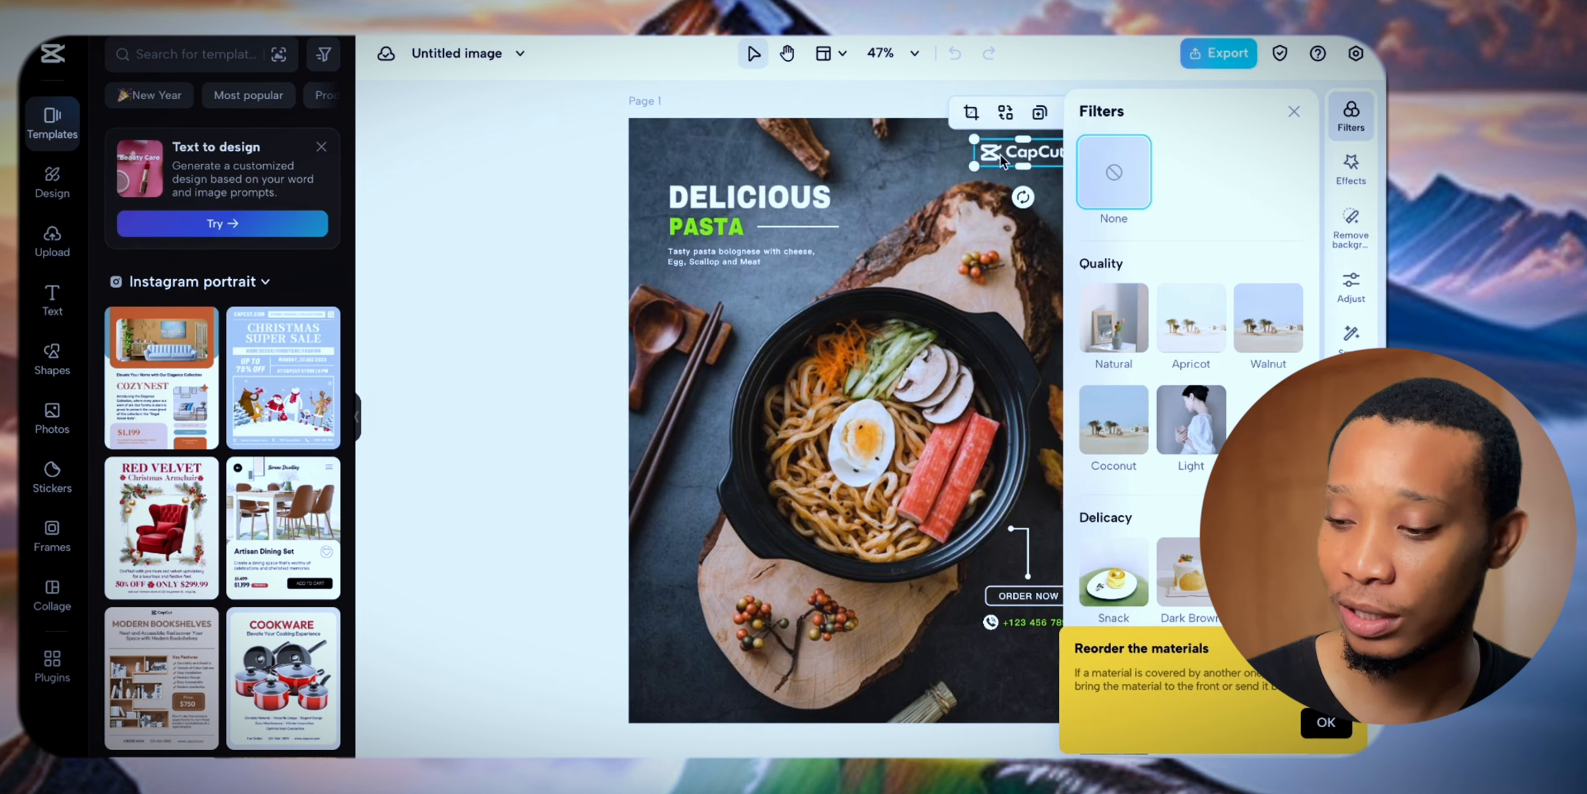
{"action": "key", "text": "Delete"}
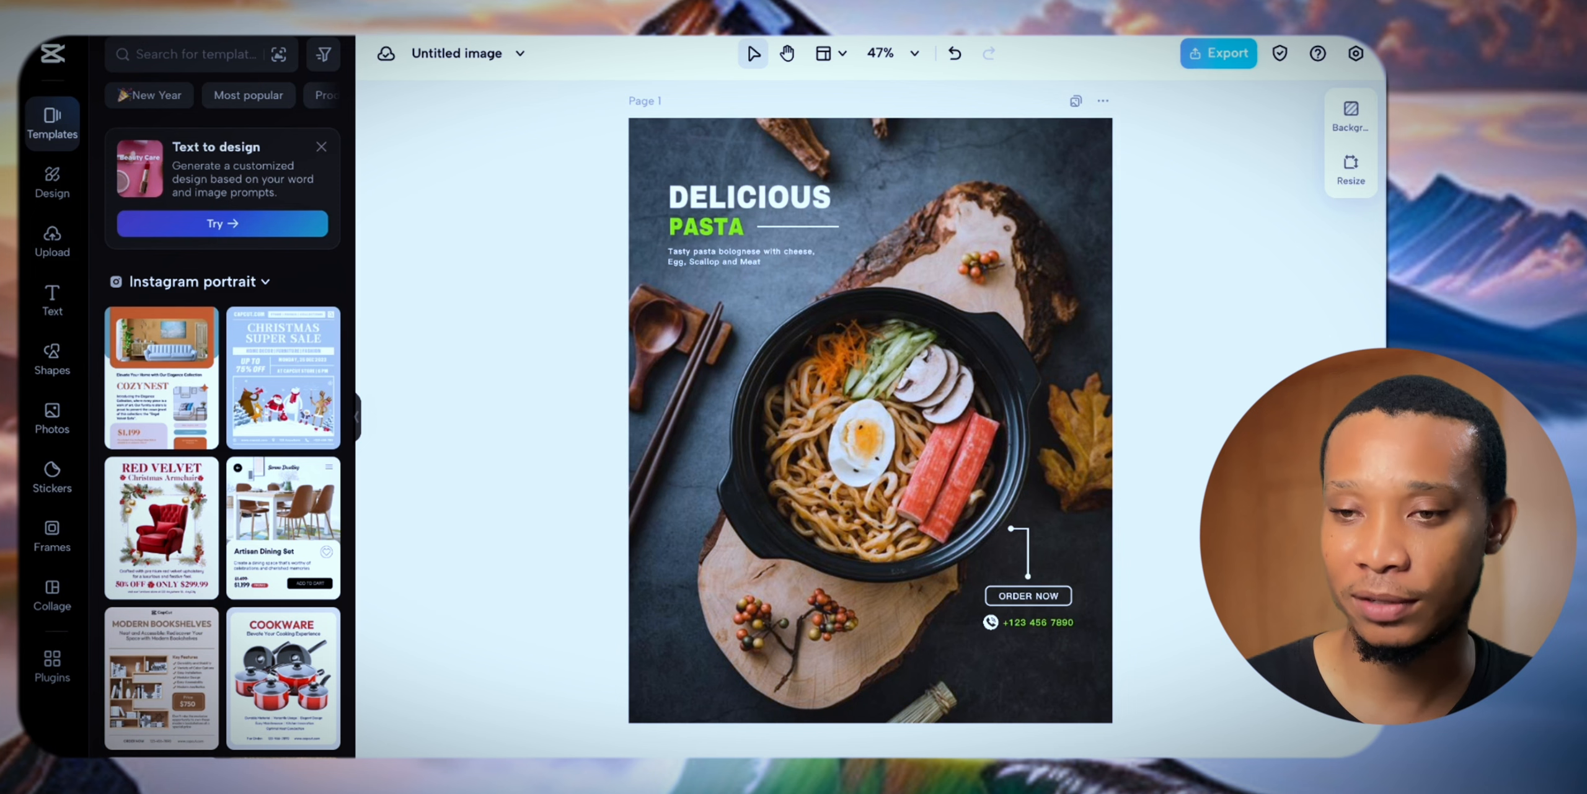
Step: Look through the Instagram portrait templates, design themes, upload sources, text presets and shapes available in the editor
{"action": "scroll", "coordinate": [238, 487], "scroll_direction": "down", "scroll_amount": 5}
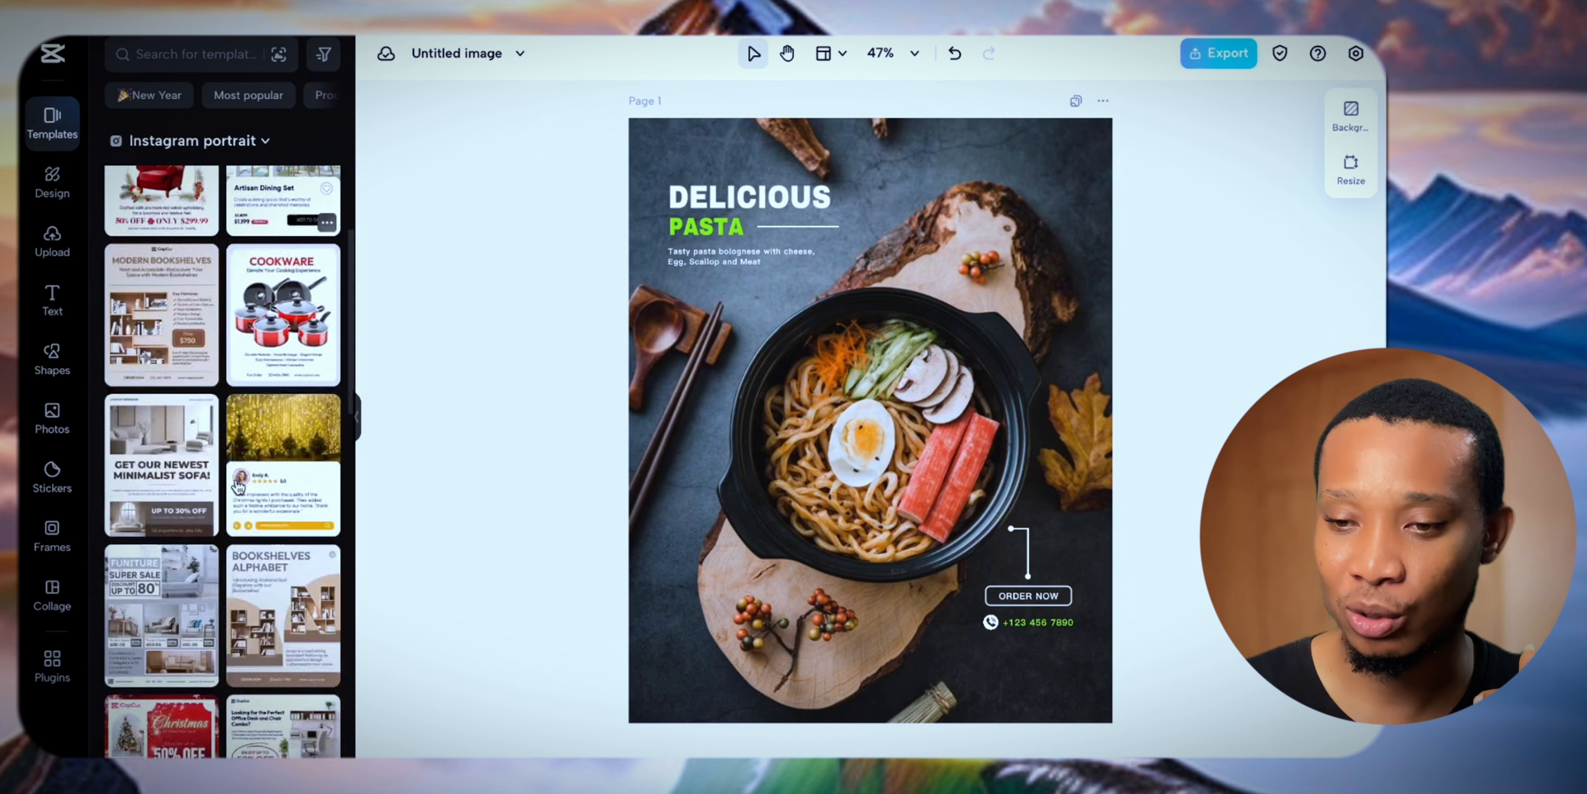
{"action": "scroll", "coordinate": [239, 486], "scroll_direction": "down", "scroll_amount": 5}
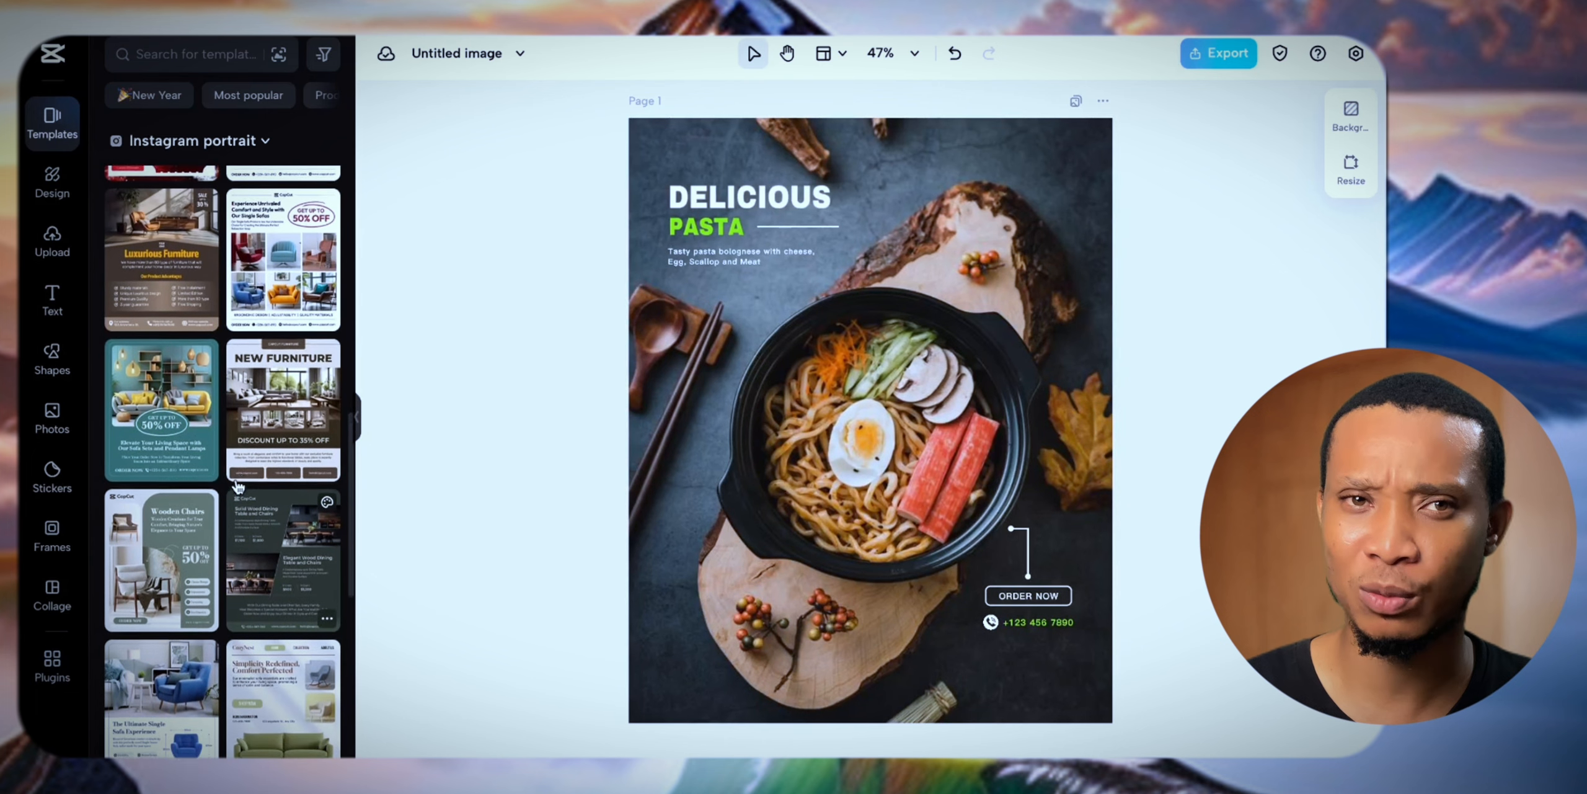
{"action": "scroll", "coordinate": [239, 487], "scroll_direction": "up", "scroll_amount": 1}
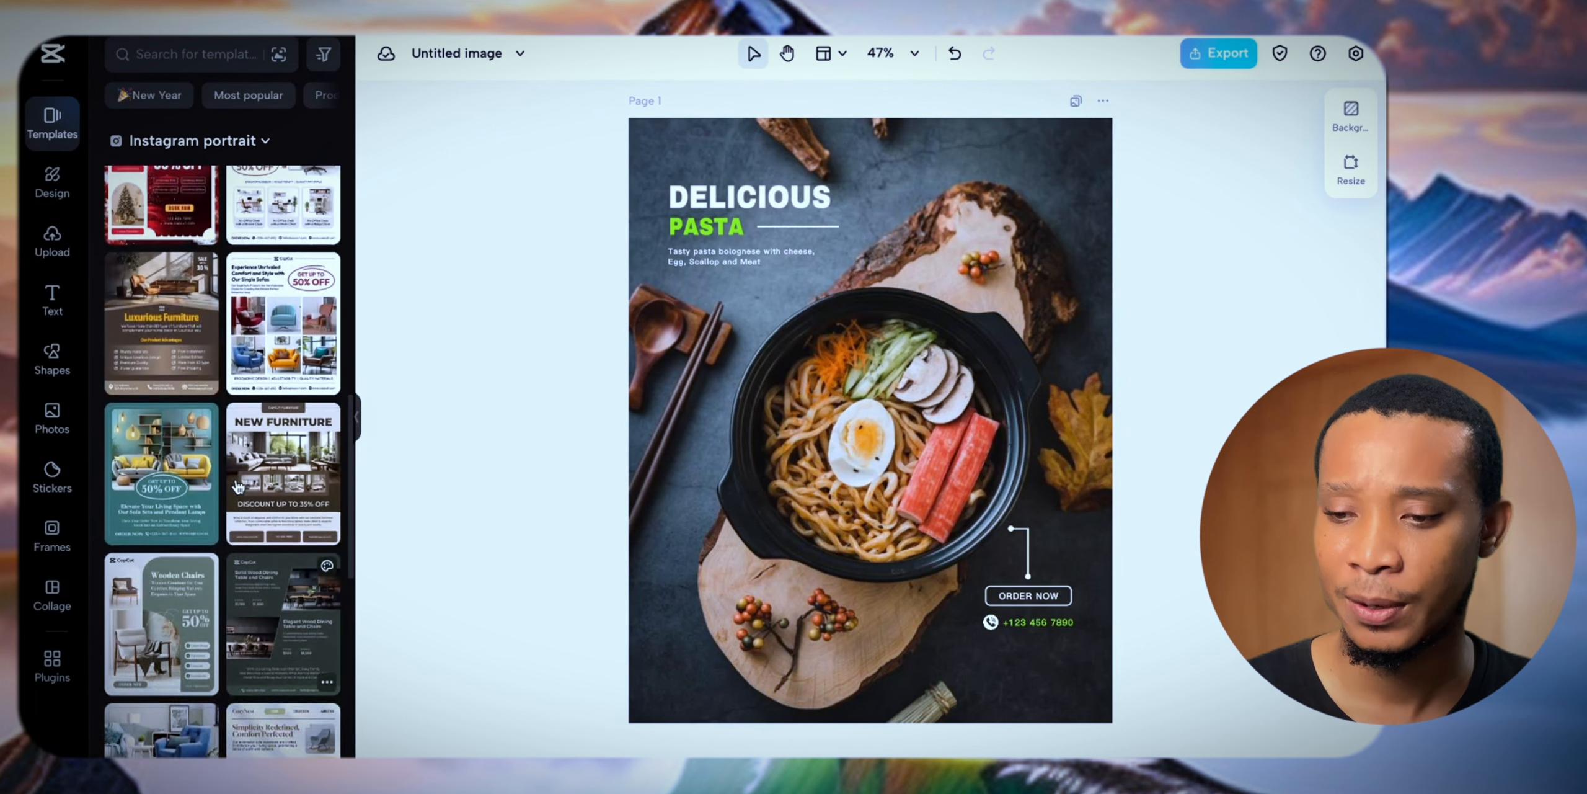
{"action": "scroll", "coordinate": [239, 487], "scroll_direction": "up", "scroll_amount": 3}
{"action": "left_click", "coordinate": [52, 183]}
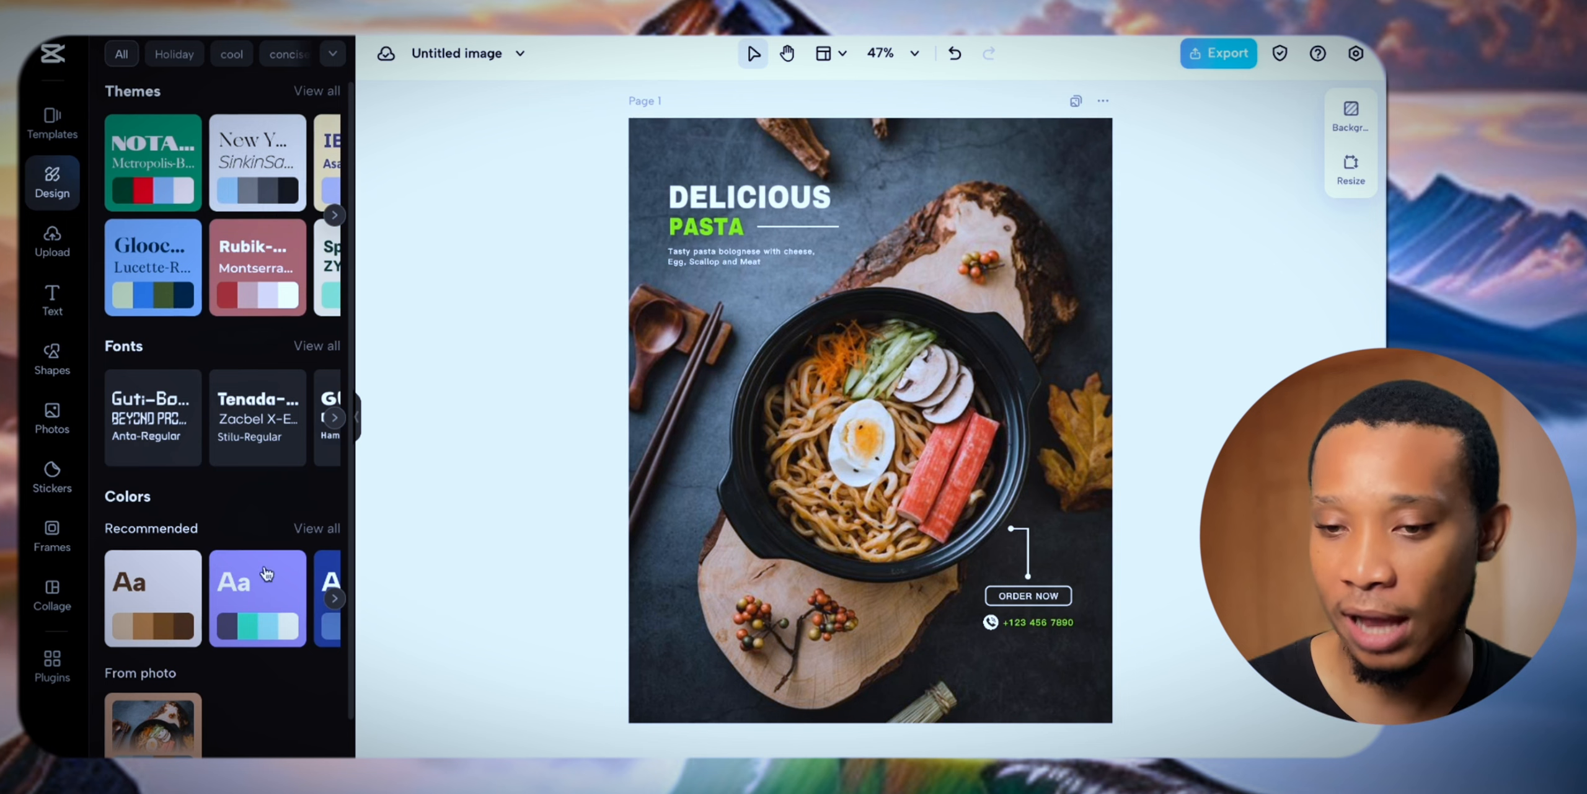
{"action": "left_click", "coordinate": [61, 251]}
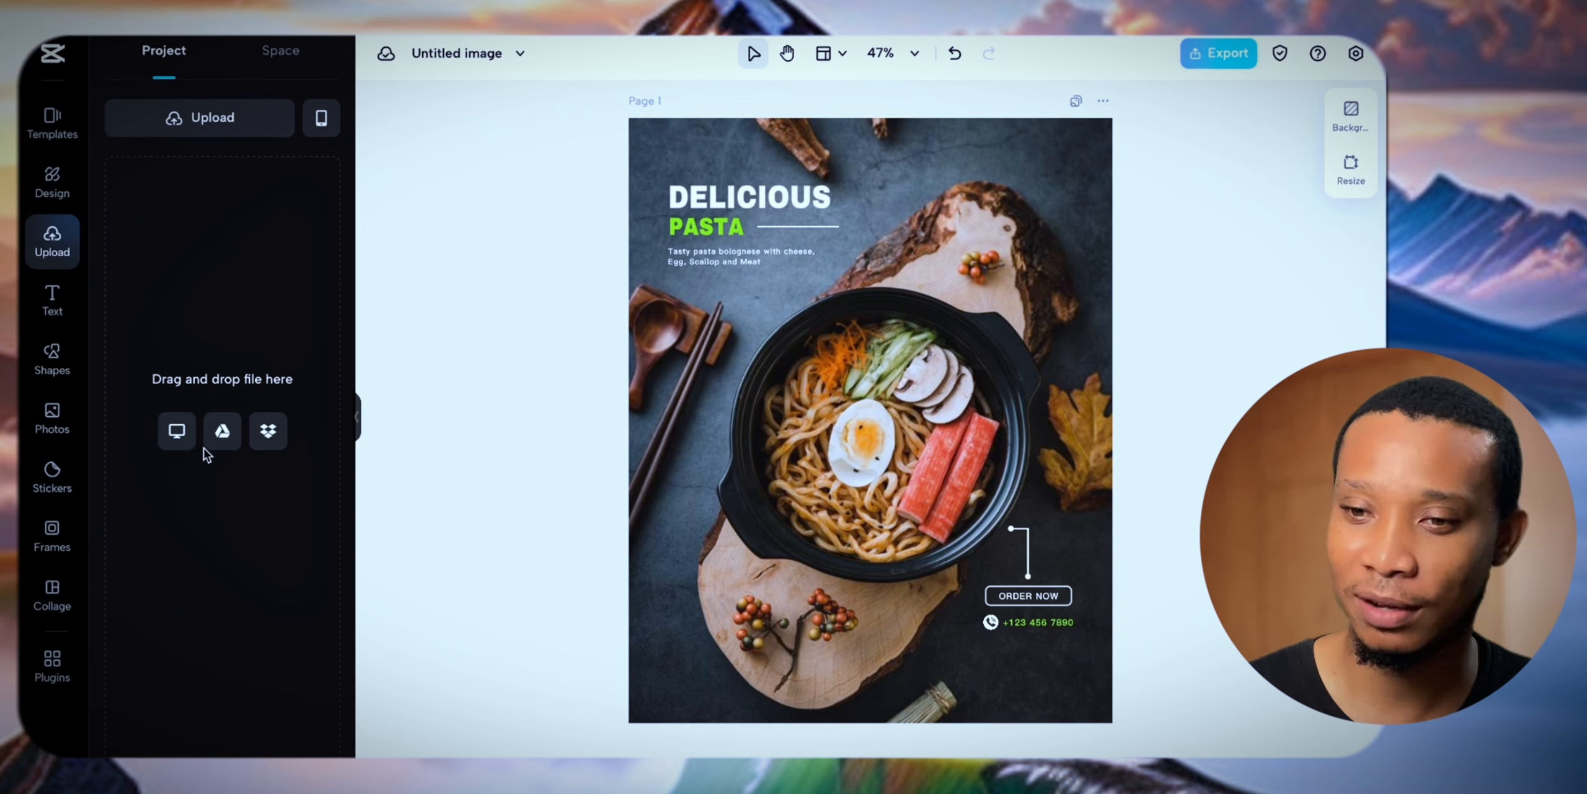
{"action": "left_click", "coordinate": [73, 301]}
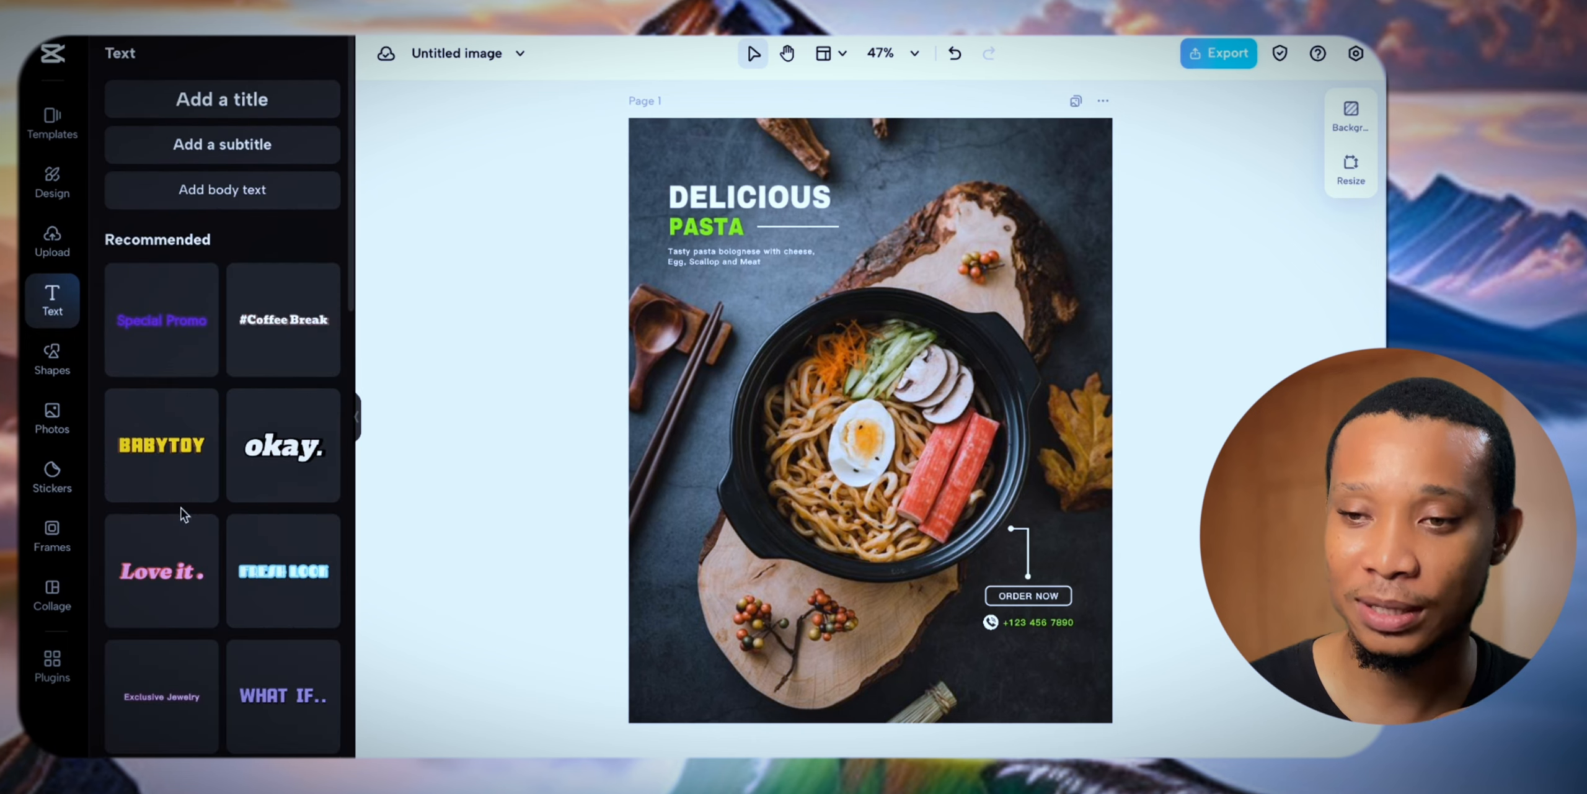
{"action": "left_click", "coordinate": [56, 367]}
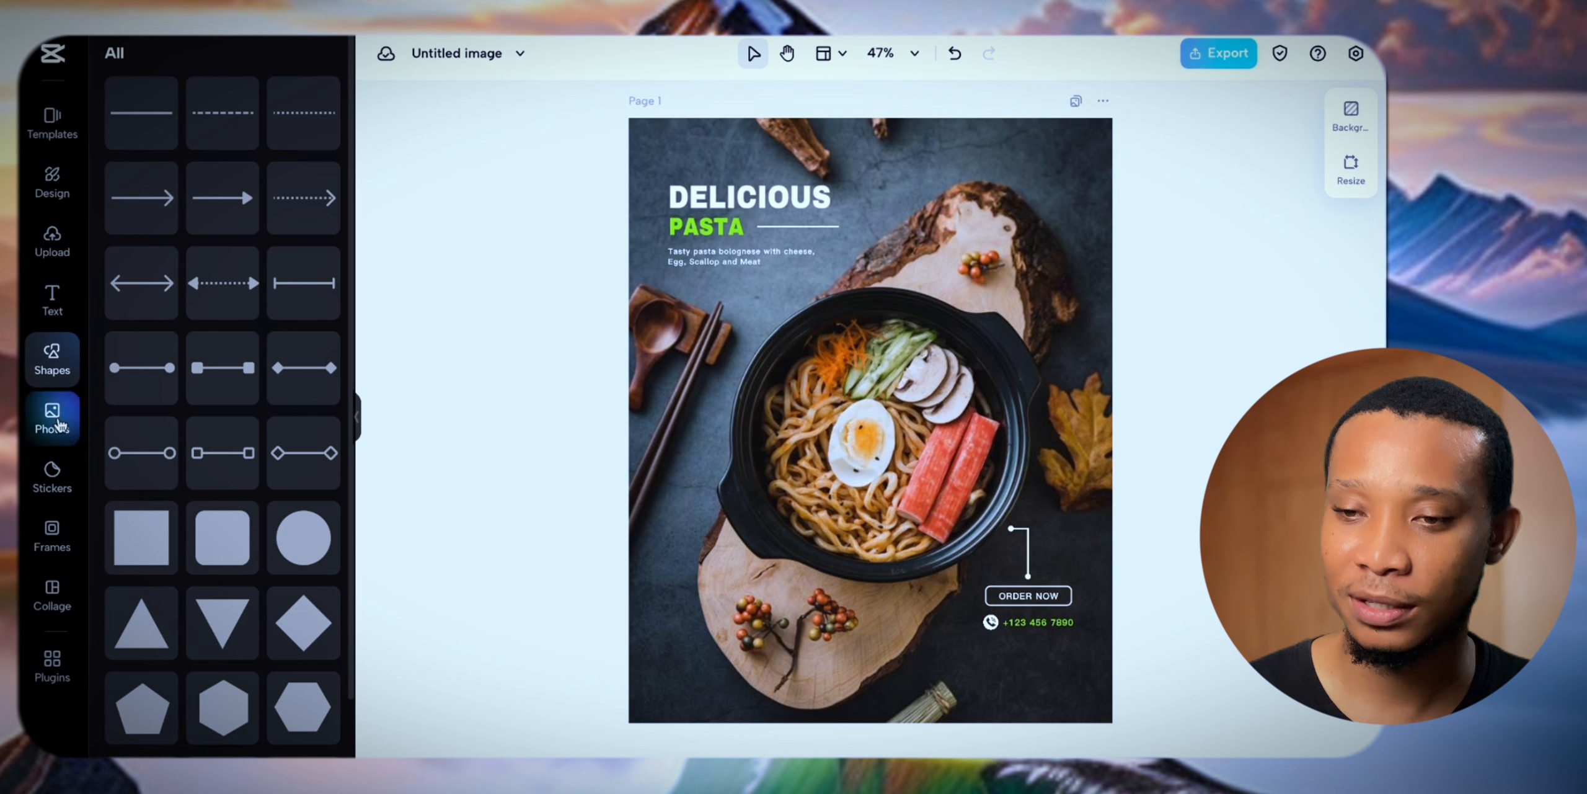
Step: Open the AI image generator from the photo library and enter the prompt "An African woman taking a walk"
{"action": "left_click", "coordinate": [59, 424]}
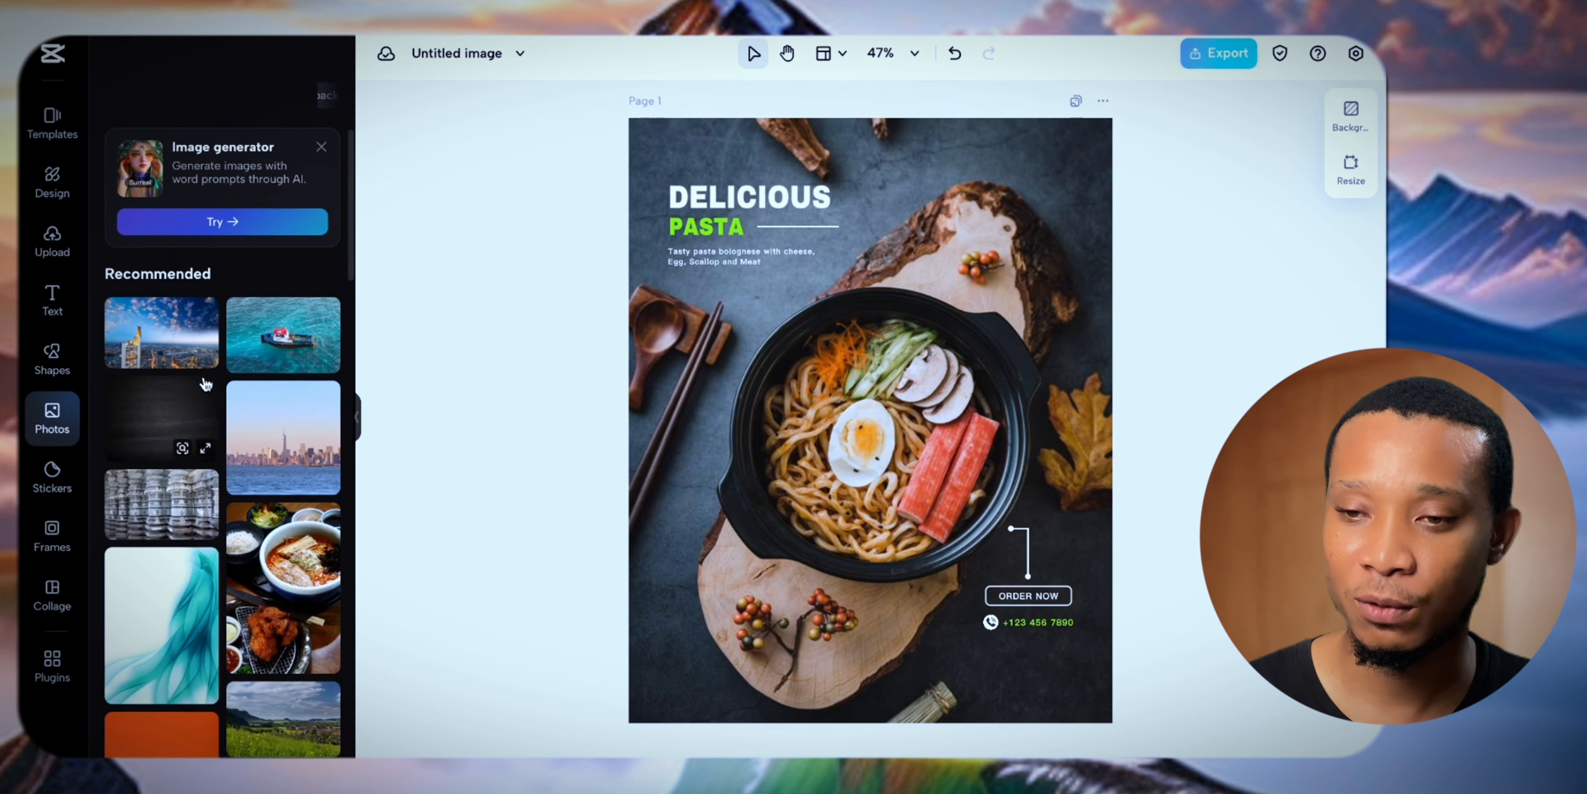
{"action": "left_click", "coordinate": [246, 231]}
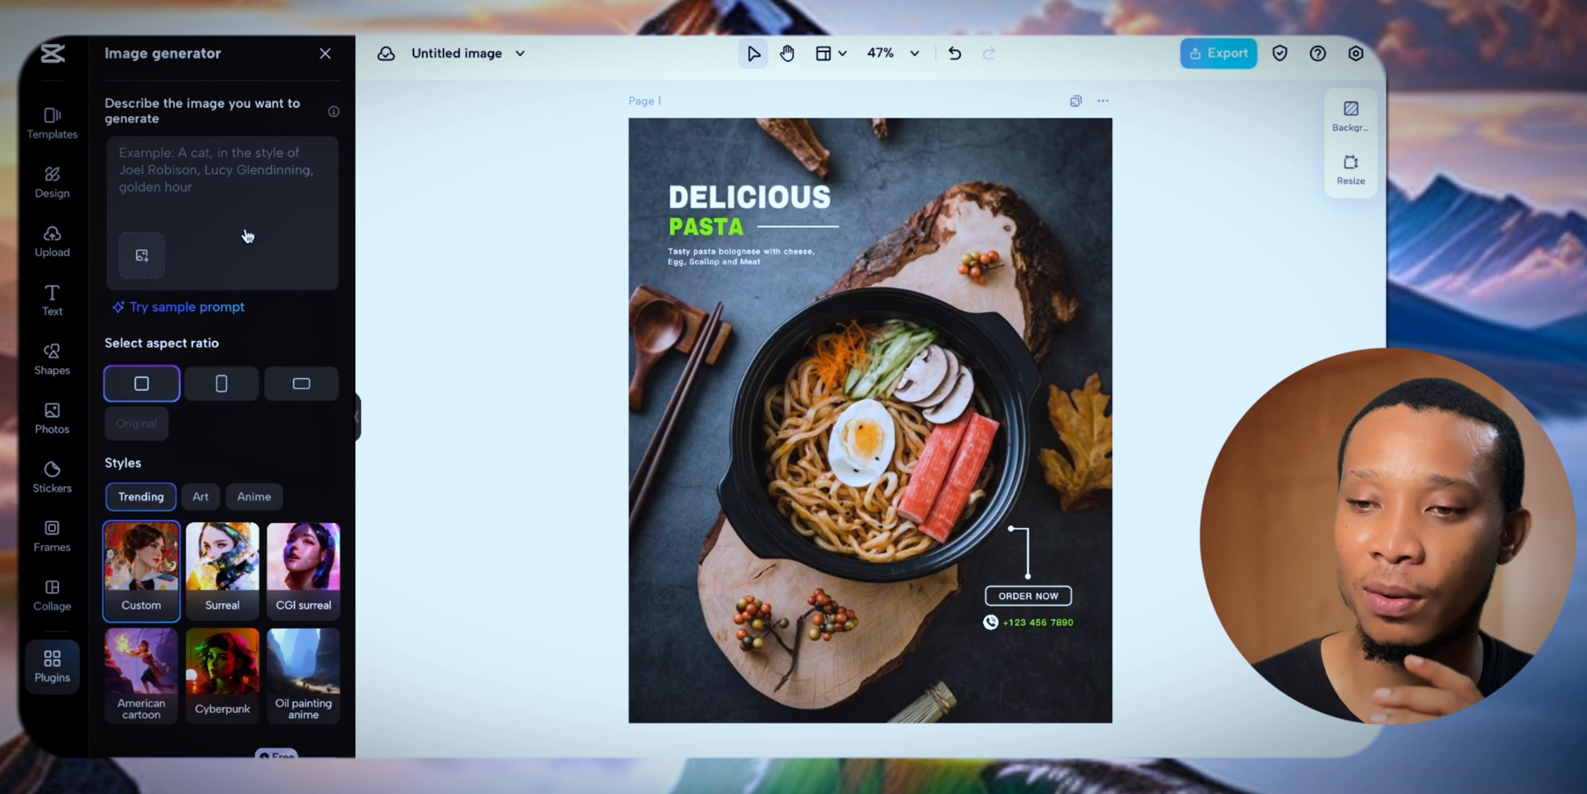
{"action": "left_click", "coordinate": [242, 211]}
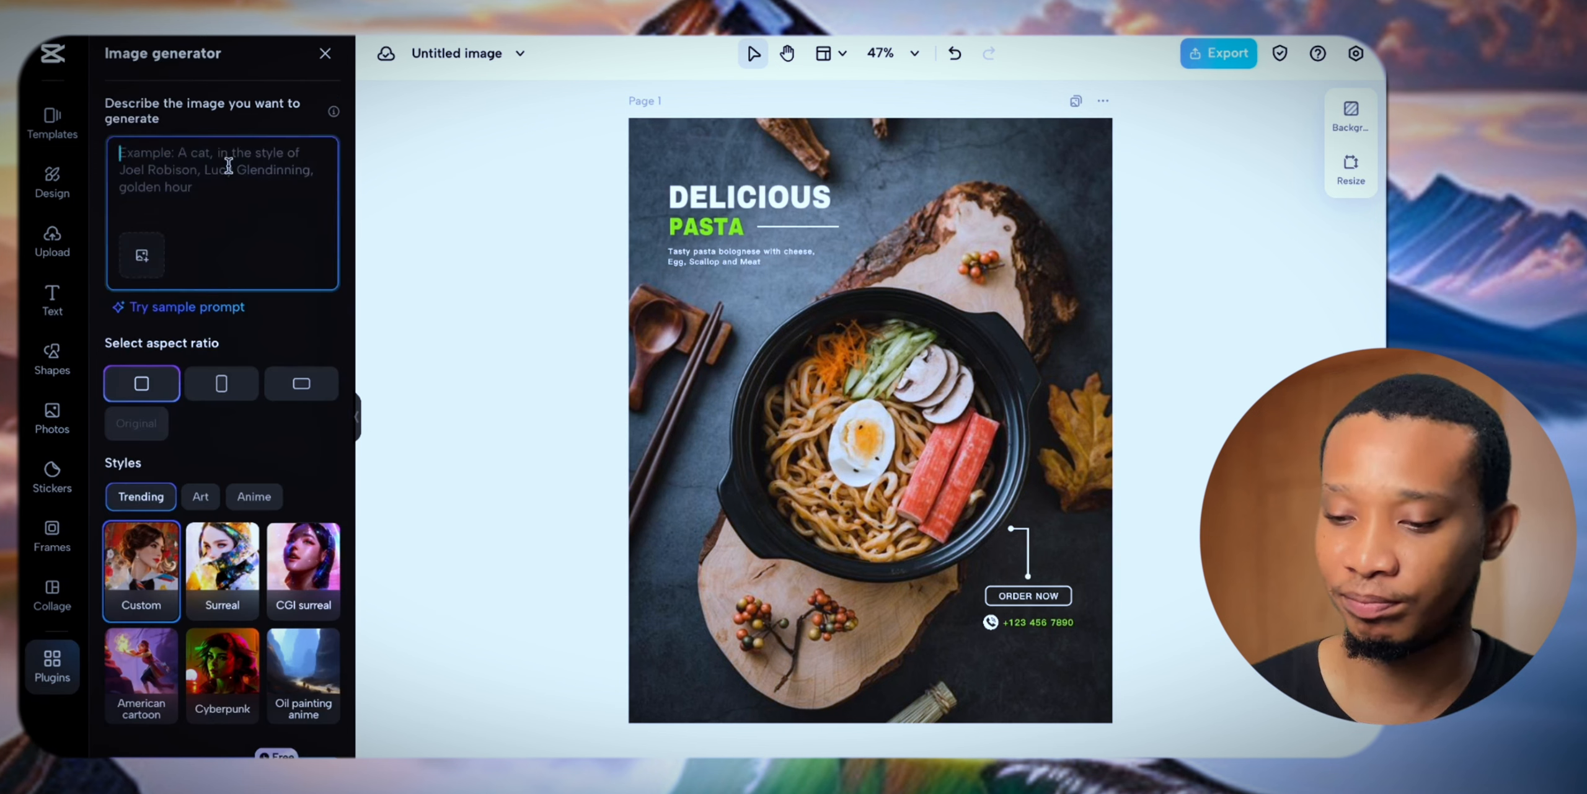
{"action": "type", "text": "An "}
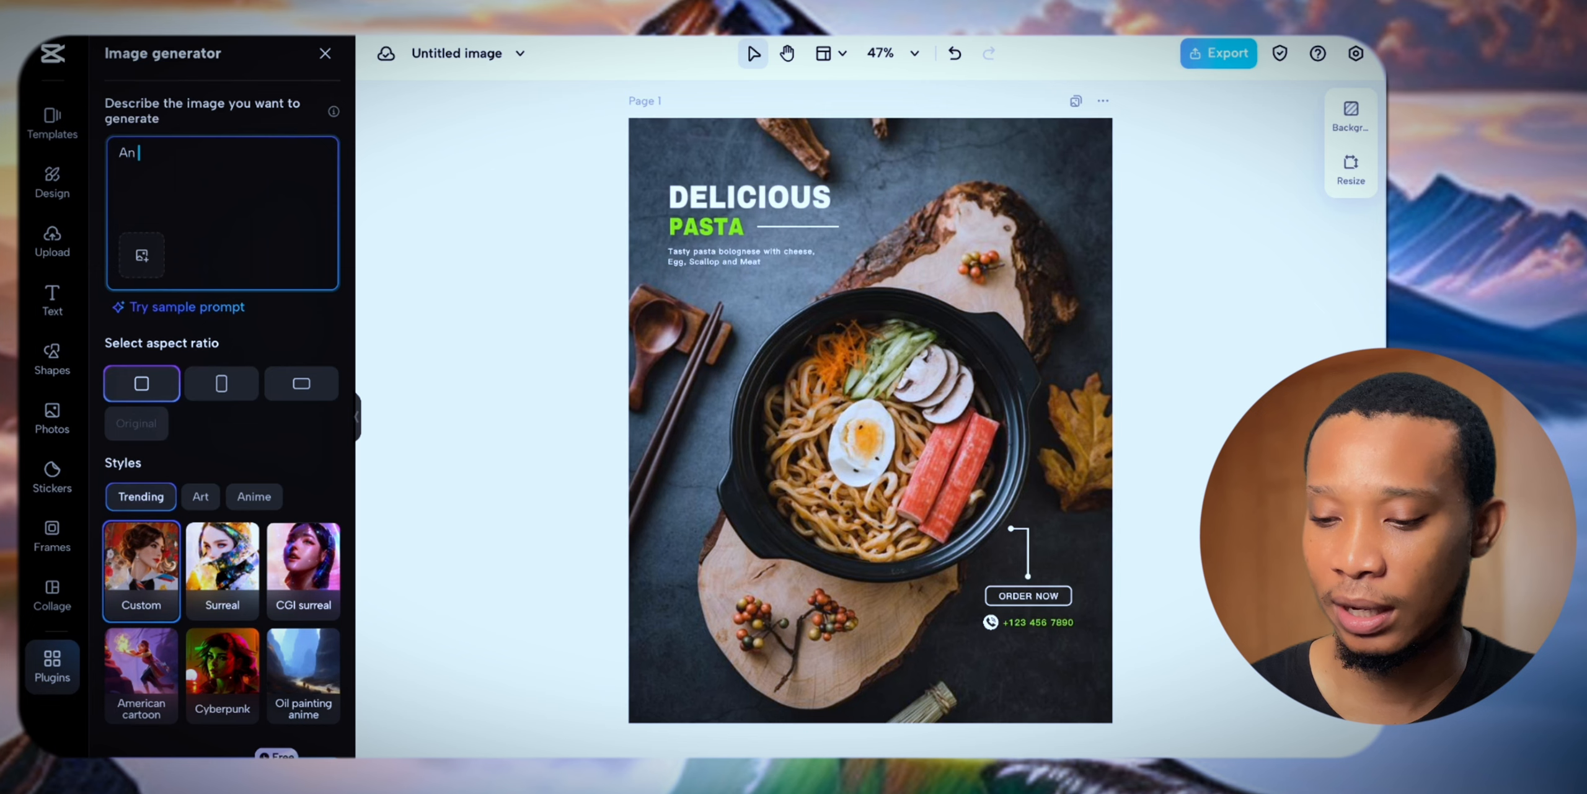
{"action": "type", "text": "african "}
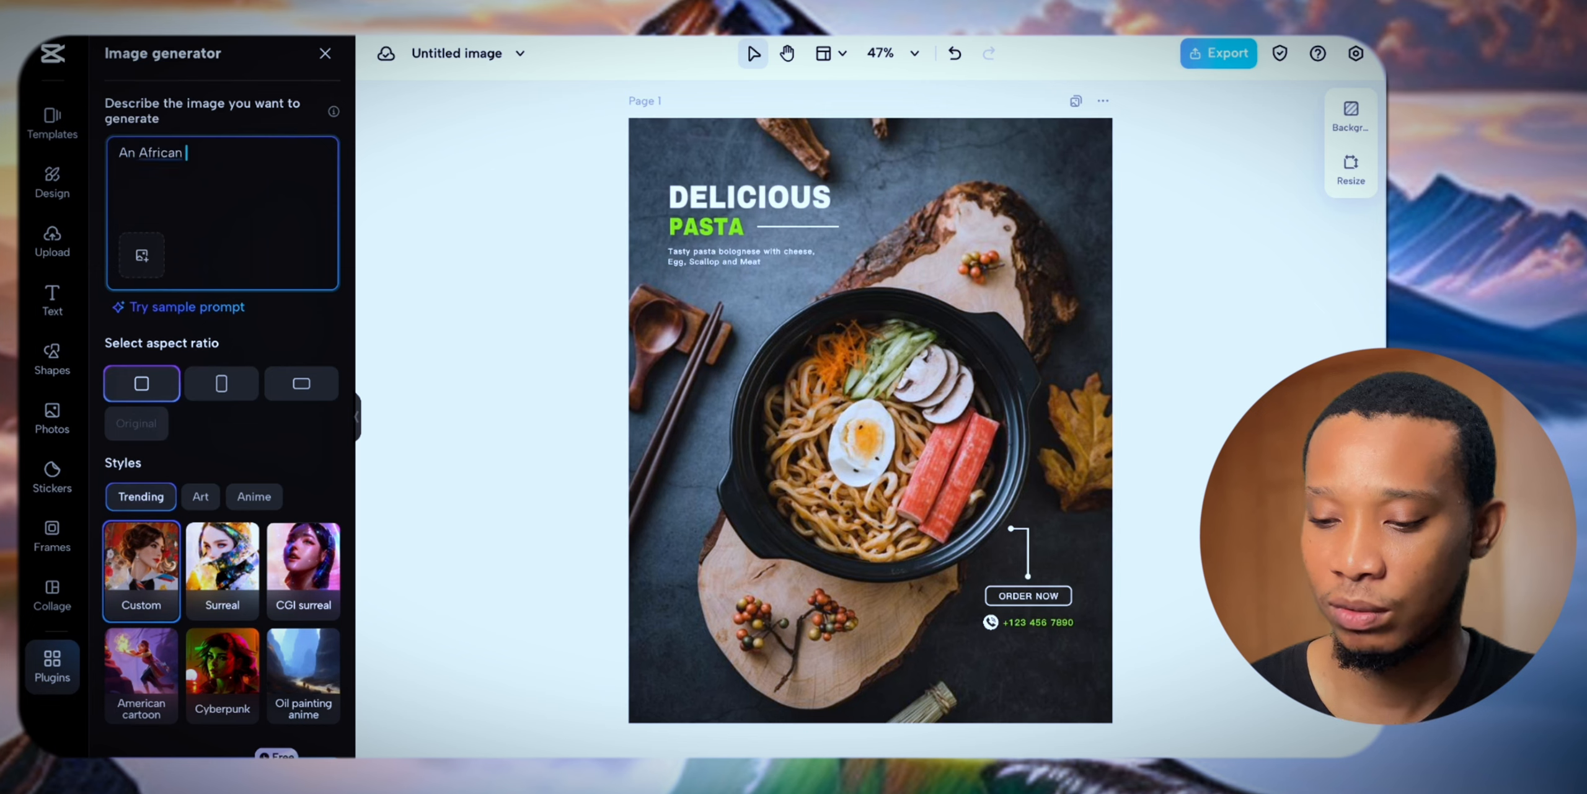
{"action": "type", "text": "woman"}
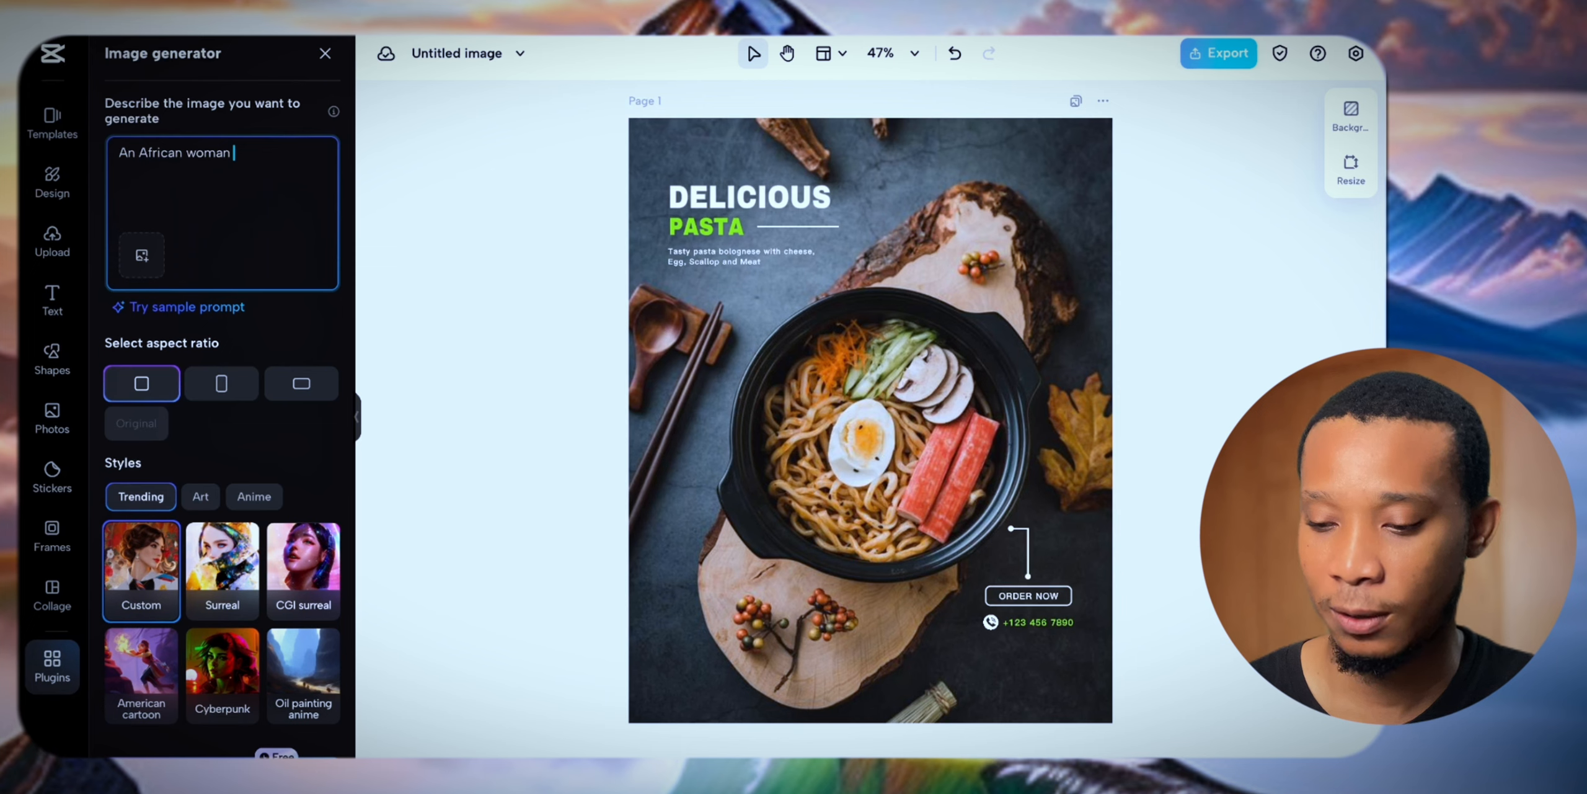
{"action": "type", "text": " takin"}
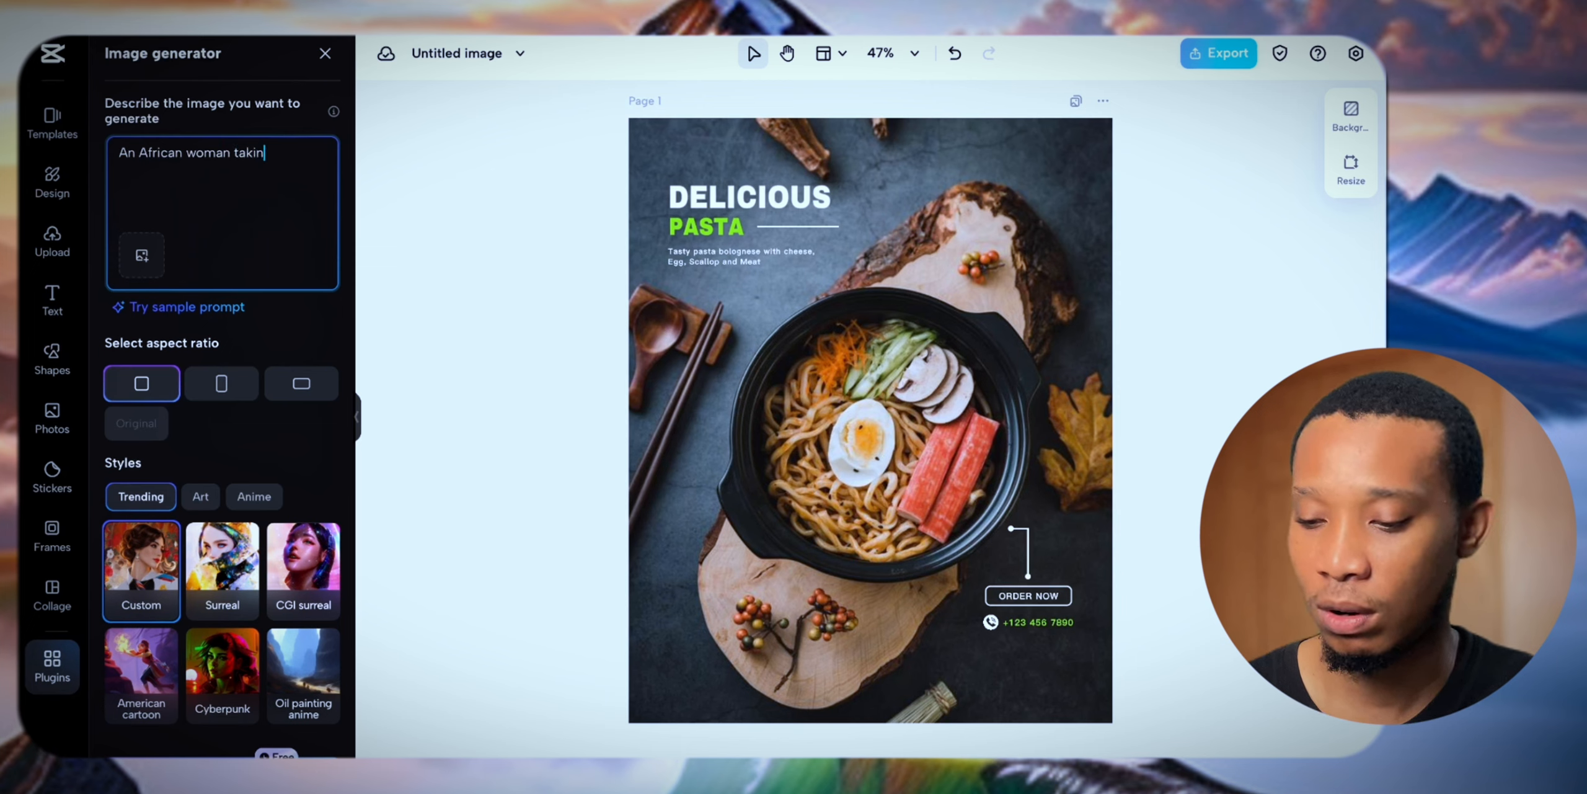
{"action": "type", "text": "g a walk"}
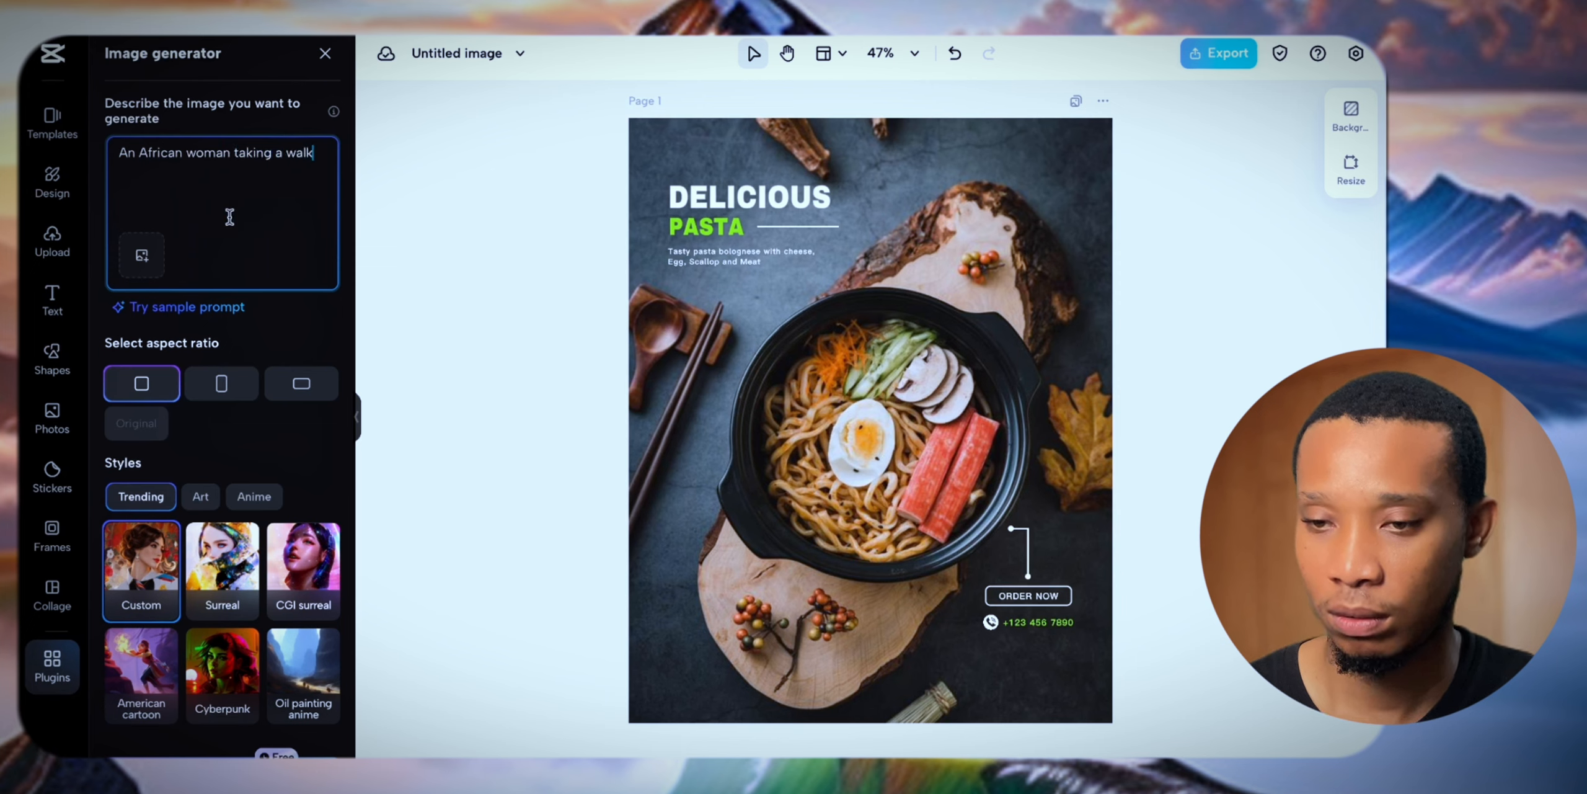
Step: Generate images from the prompt with the portrait aspect ratio and the American cartoon style
{"action": "left_click", "coordinate": [220, 395]}
{"action": "left_click", "coordinate": [222, 396]}
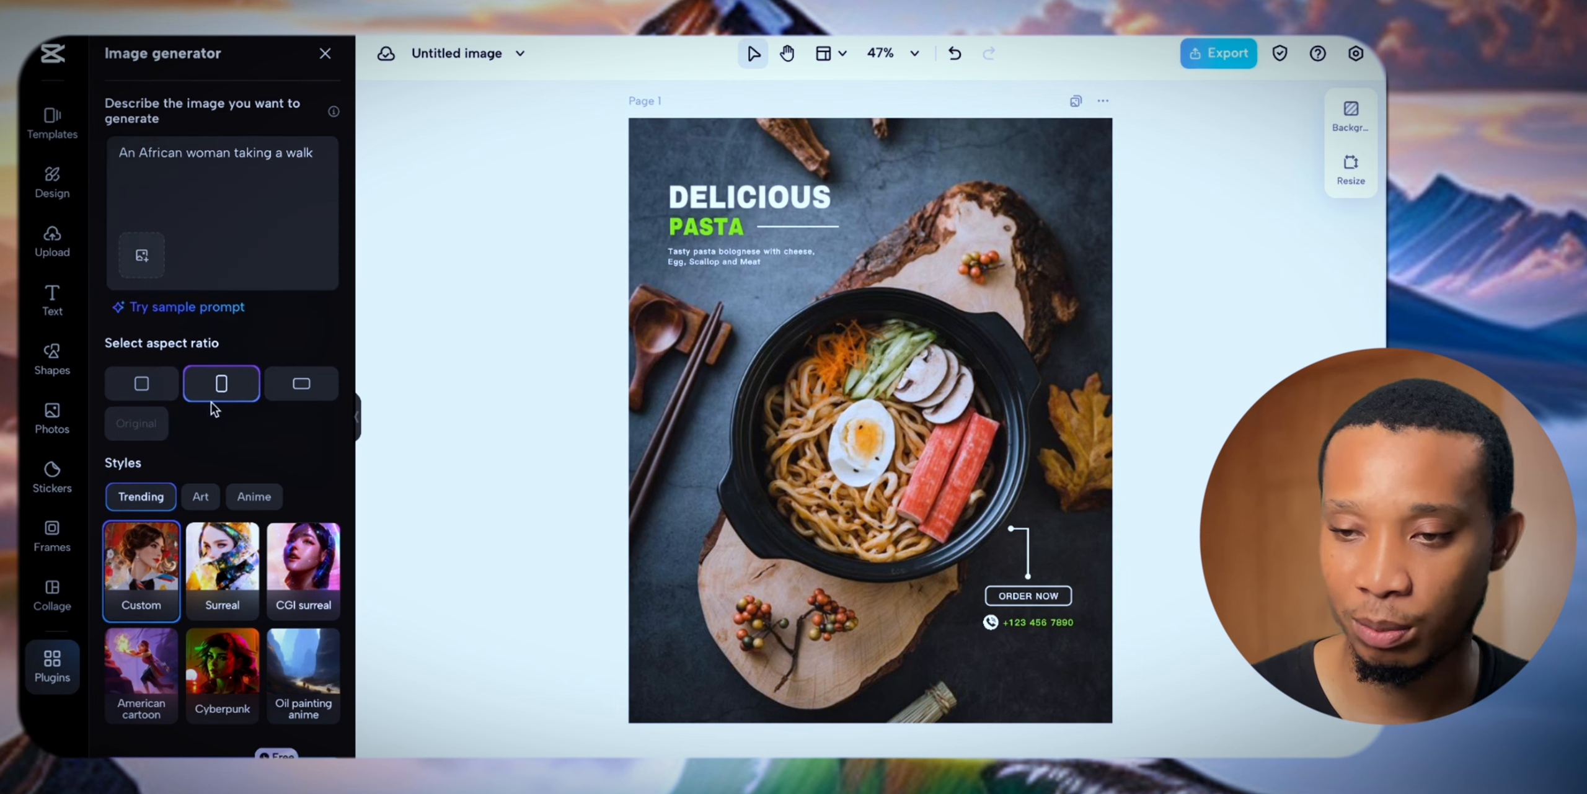
{"action": "scroll", "coordinate": [236, 397], "scroll_direction": "down", "scroll_amount": 3}
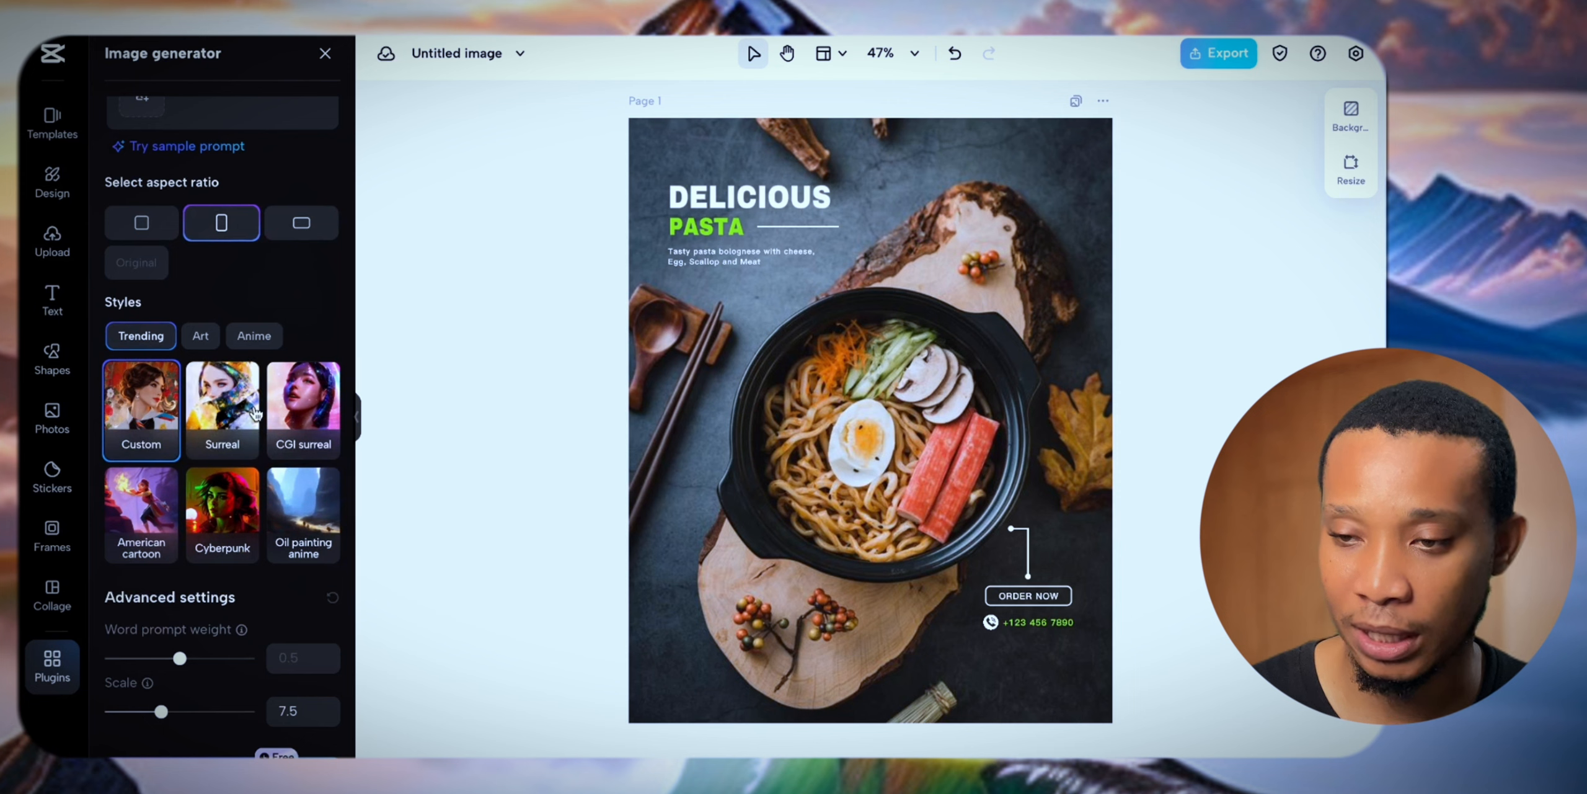
{"action": "left_click", "coordinate": [166, 510]}
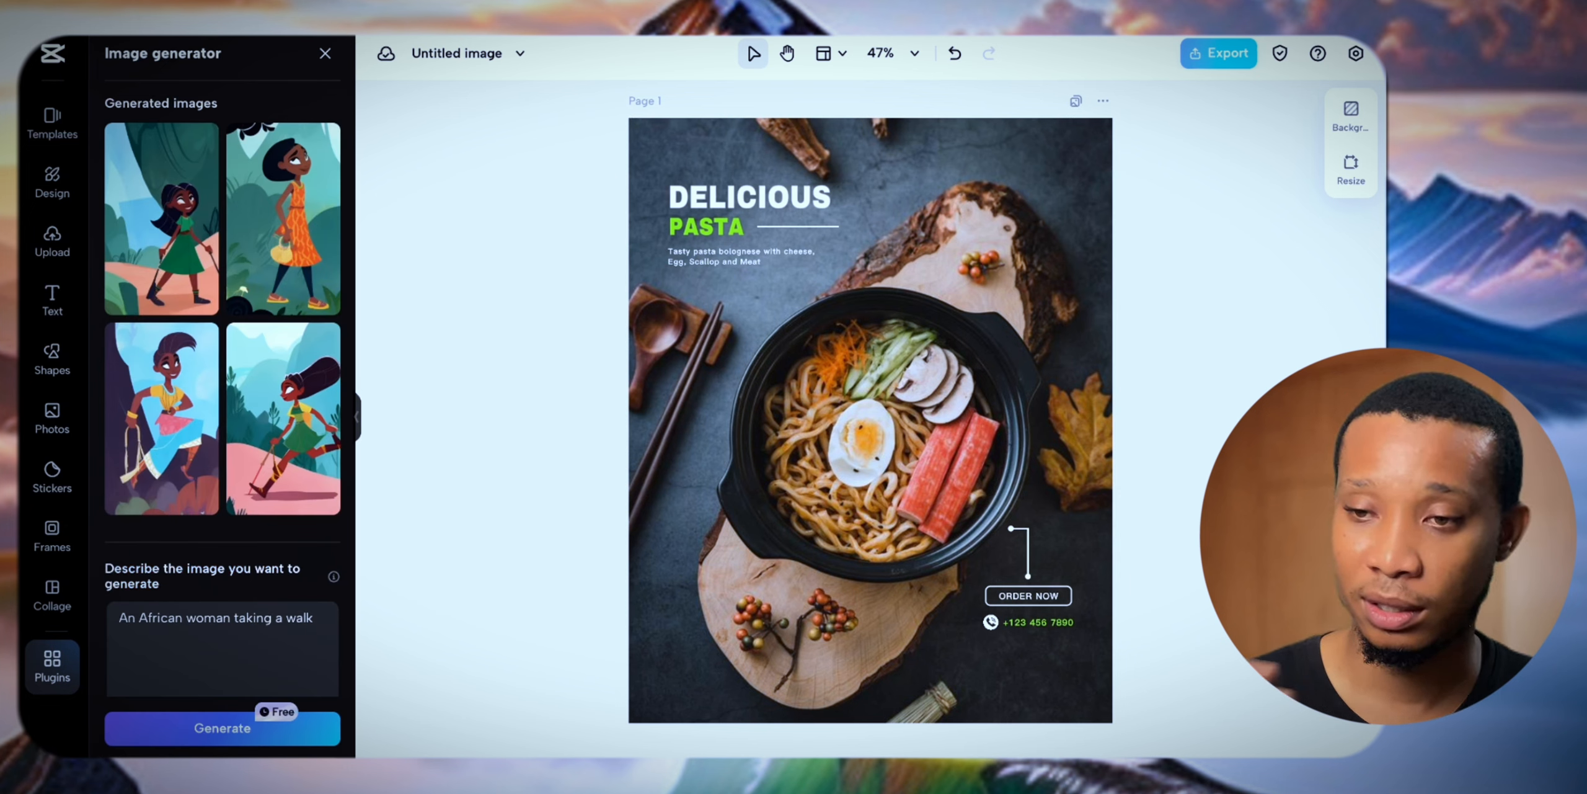
Step: Place the generated image of the woman in the orange dress on the poster, enlarged and centred
{"action": "scroll", "coordinate": [177, 465], "scroll_direction": "down", "scroll_amount": 1}
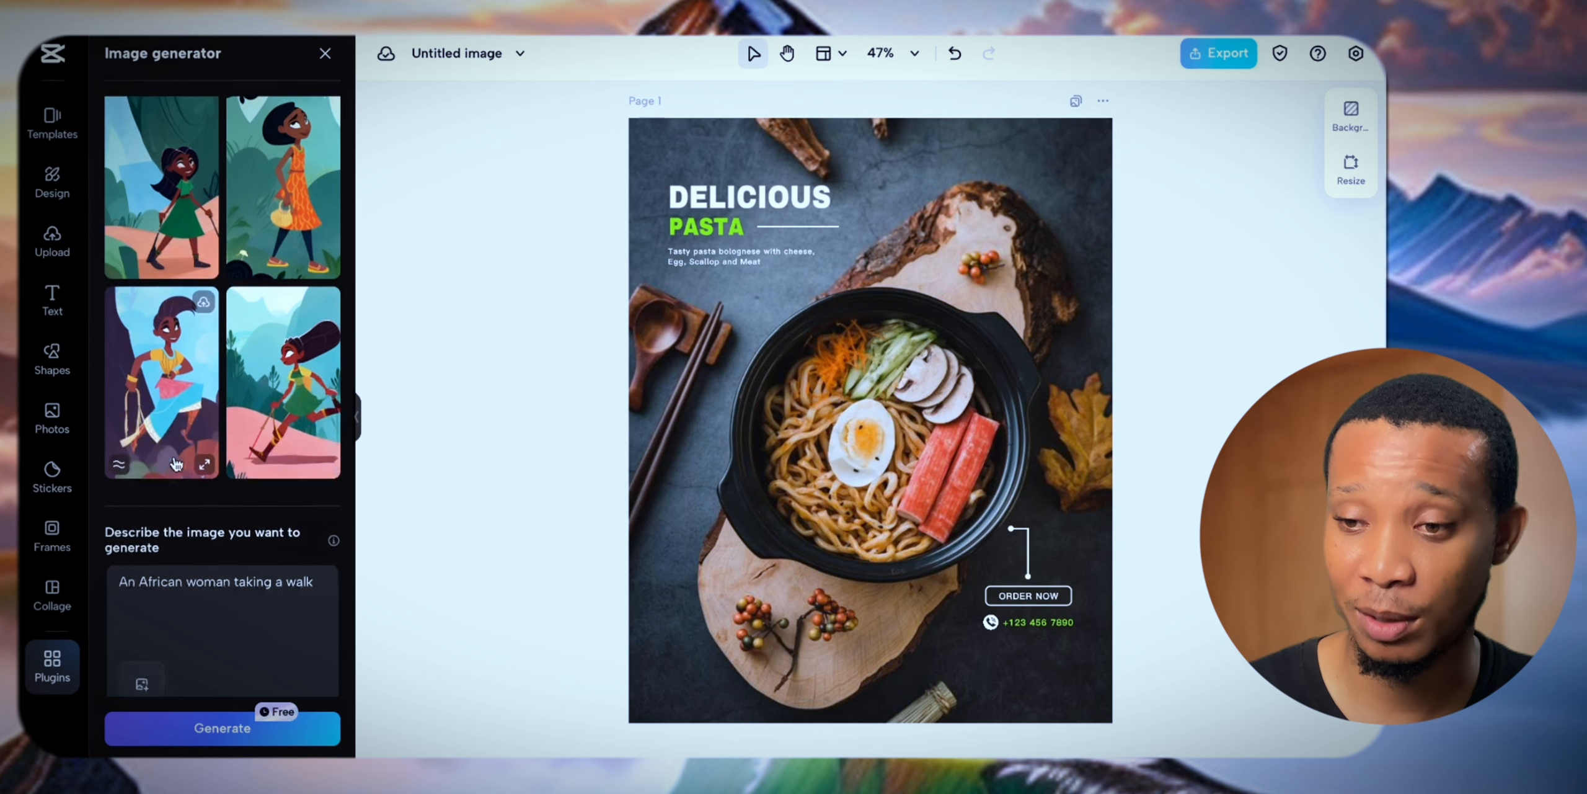
{"action": "scroll", "coordinate": [176, 465], "scroll_direction": "up", "scroll_amount": 1}
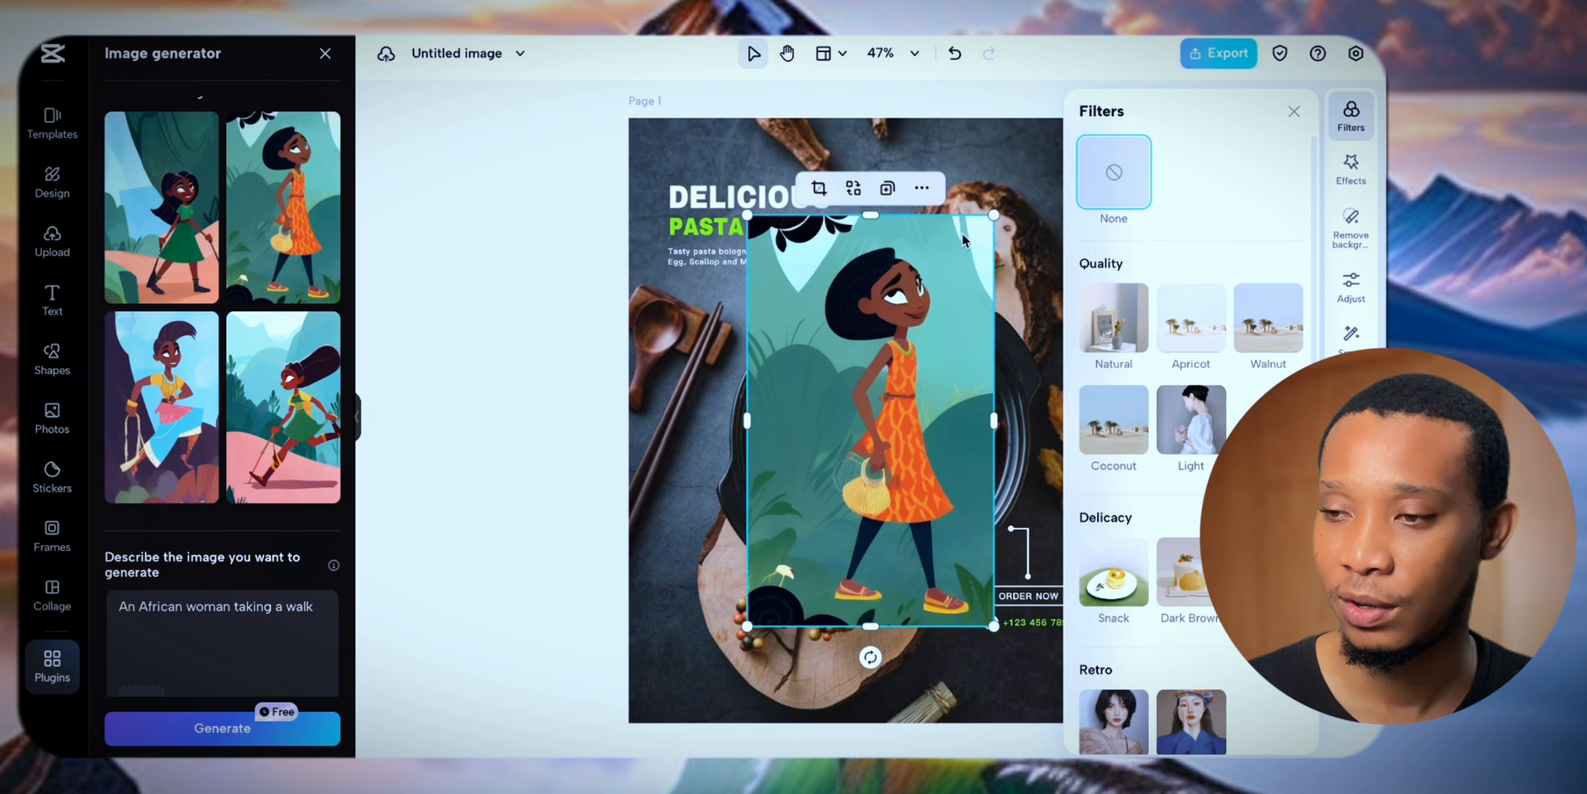
{"action": "left_click_drag", "start_coordinate": [993, 216], "coordinate": [1046, 153]}
{"action": "left_click_drag", "start_coordinate": [959, 291], "coordinate": [909, 304]}
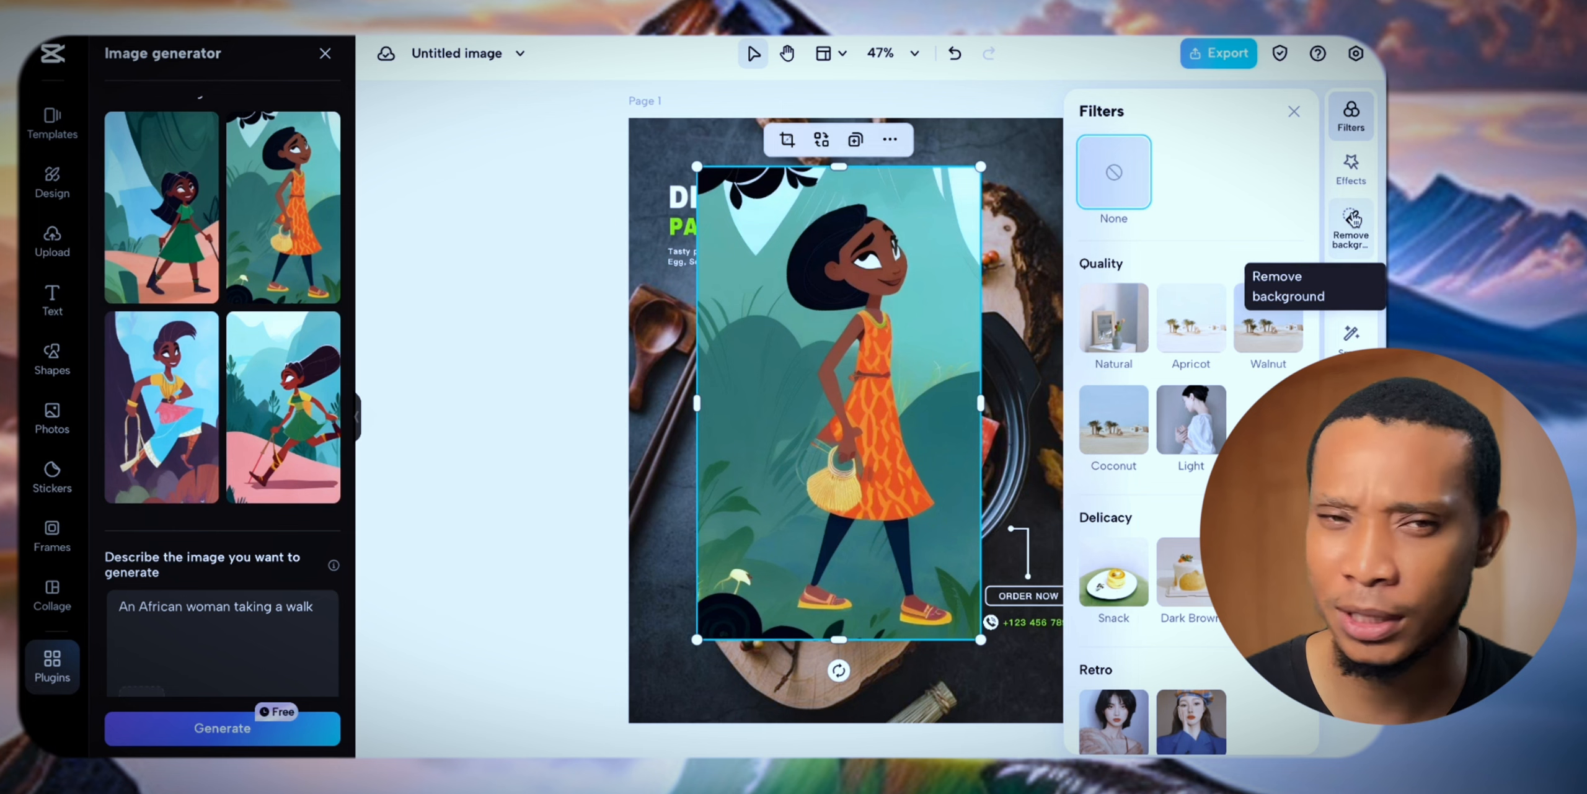
Step: Remove the woman image's background automatically and shrink her into the poster's lower-left corner
{"action": "left_click", "coordinate": [1353, 218]}
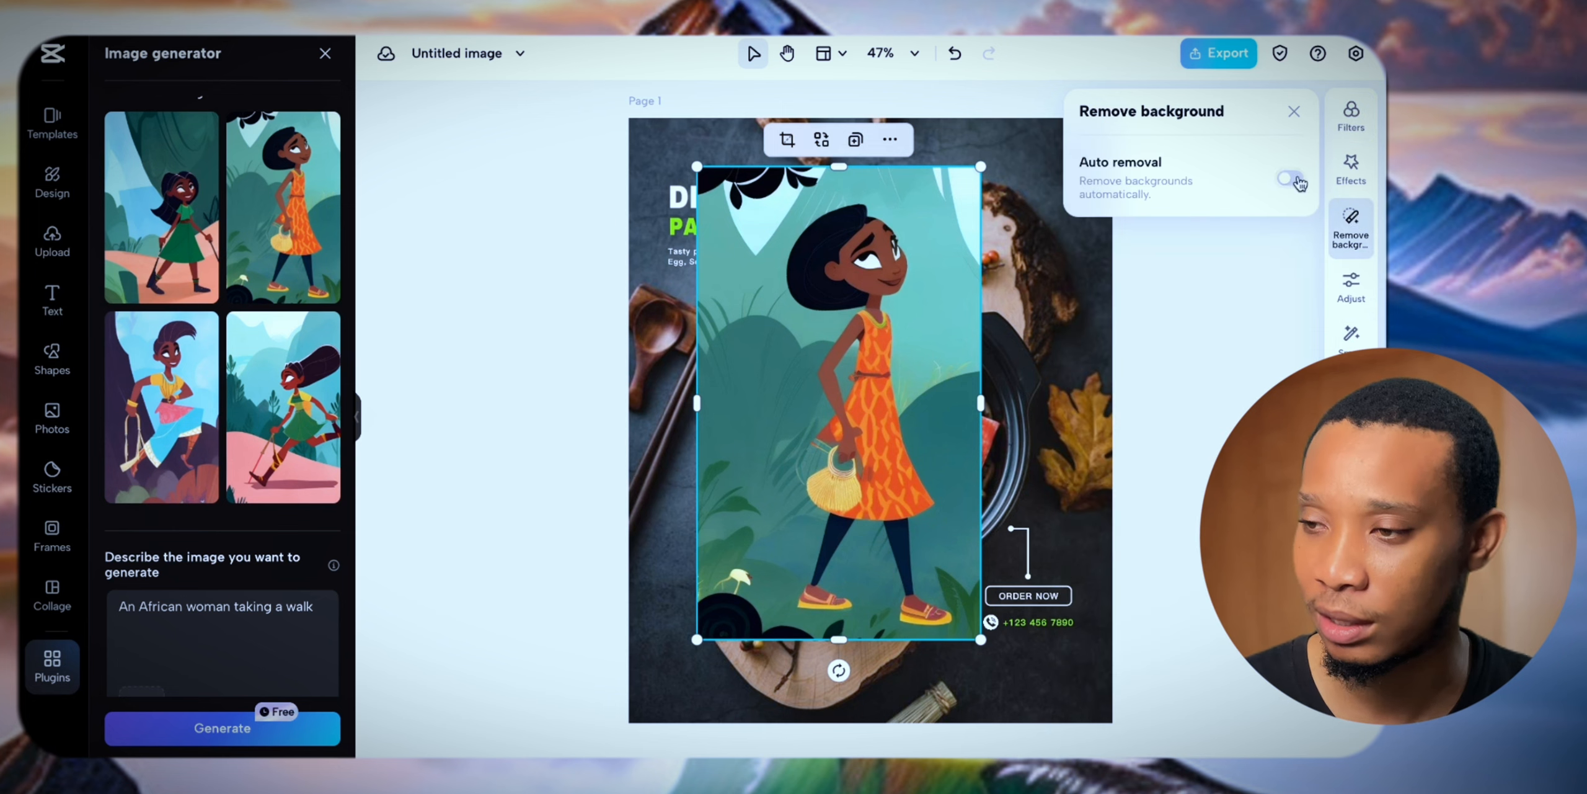
{"action": "left_click", "coordinate": [1294, 179]}
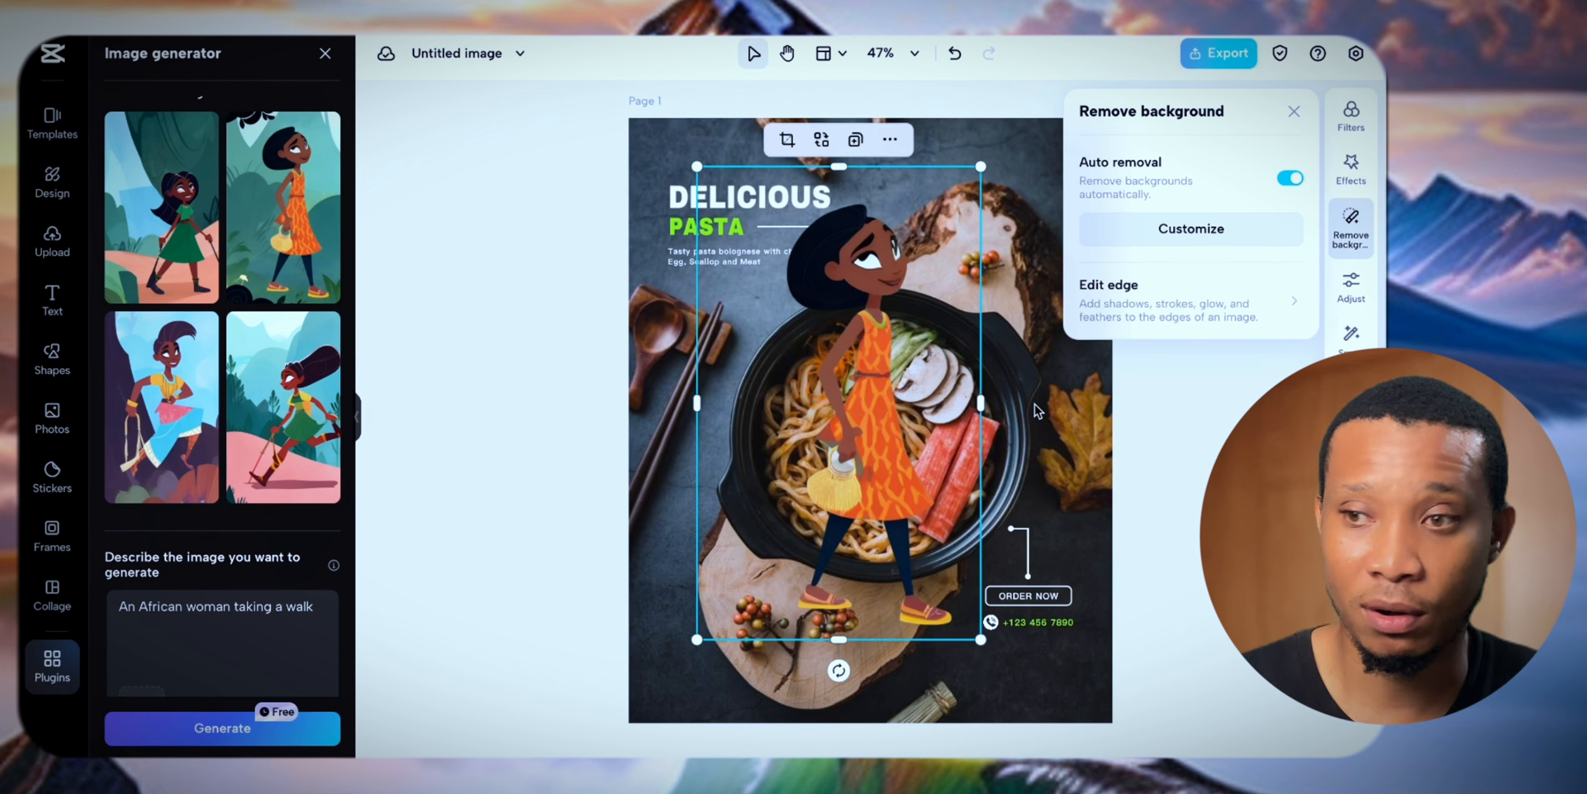
{"action": "left_click_drag", "start_coordinate": [868, 381], "coordinate": [770, 407]}
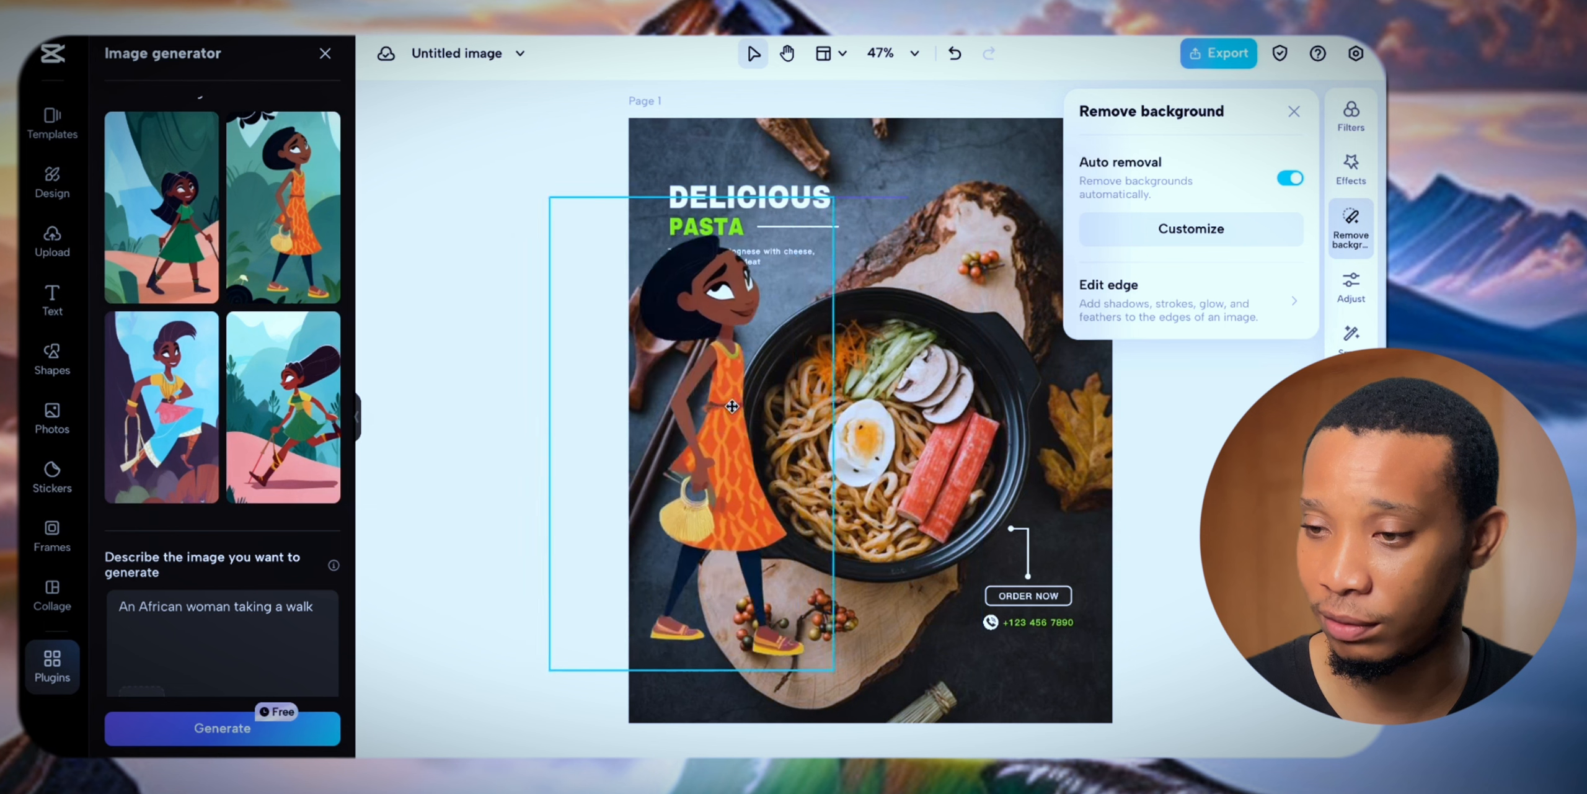
{"action": "left_click_drag", "start_coordinate": [883, 192], "coordinate": [771, 379]}
{"action": "left_click_drag", "start_coordinate": [690, 478], "coordinate": [688, 545]}
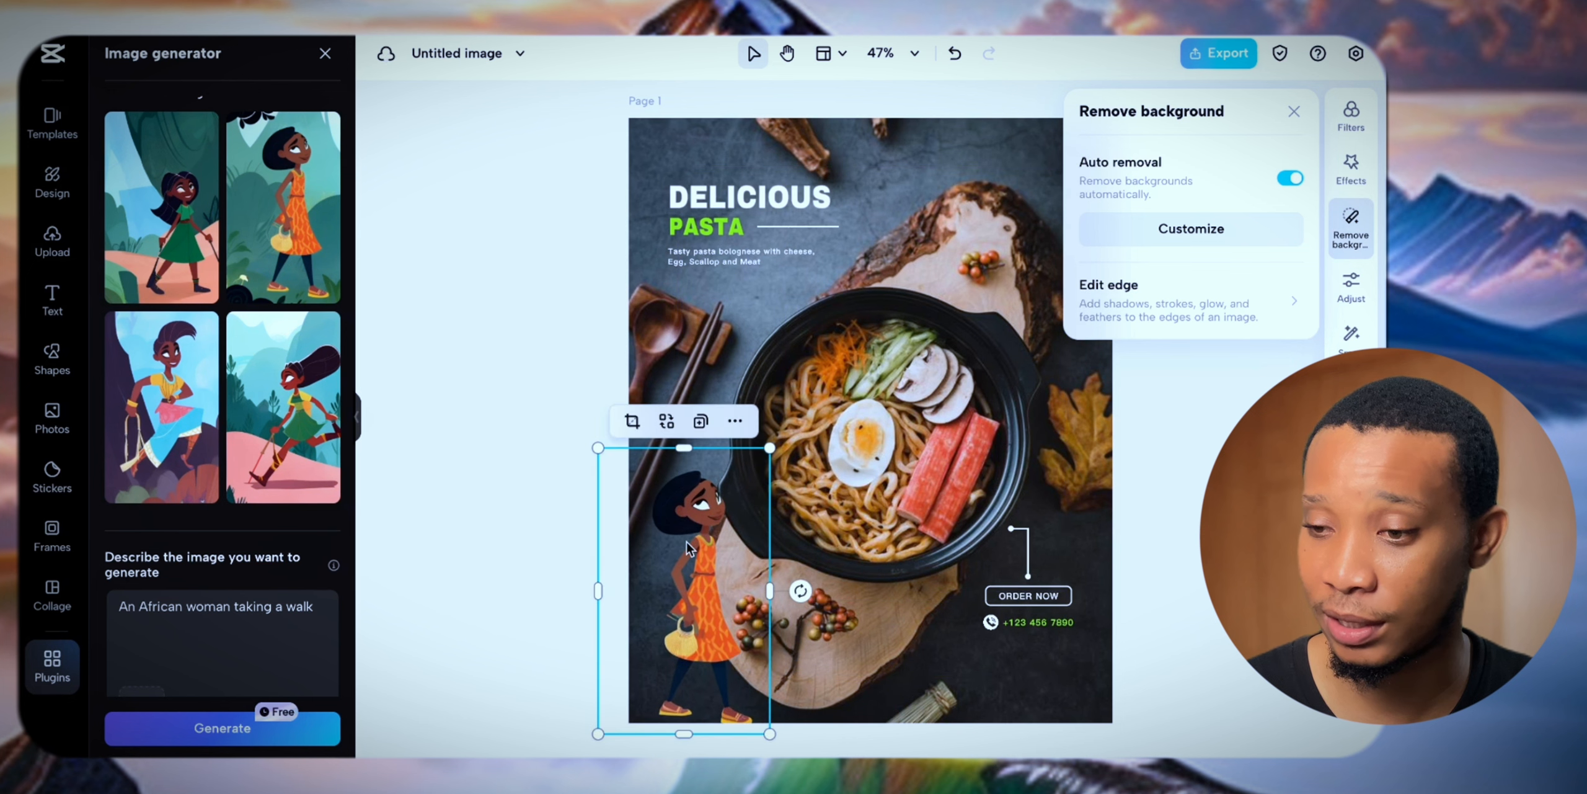
{"action": "left_click", "coordinate": [831, 505]}
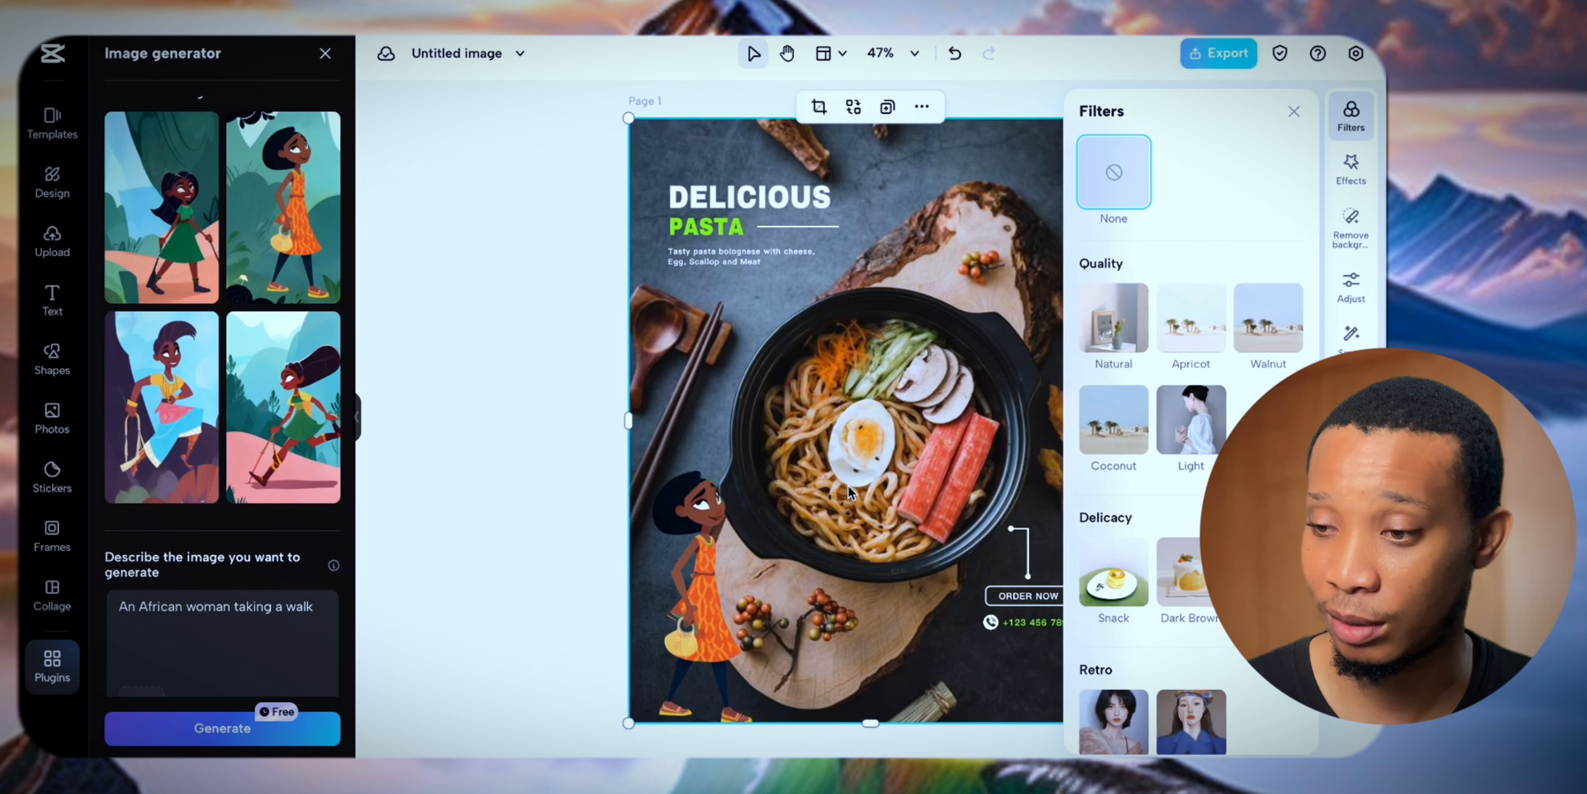
{"action": "left_click", "coordinate": [697, 559]}
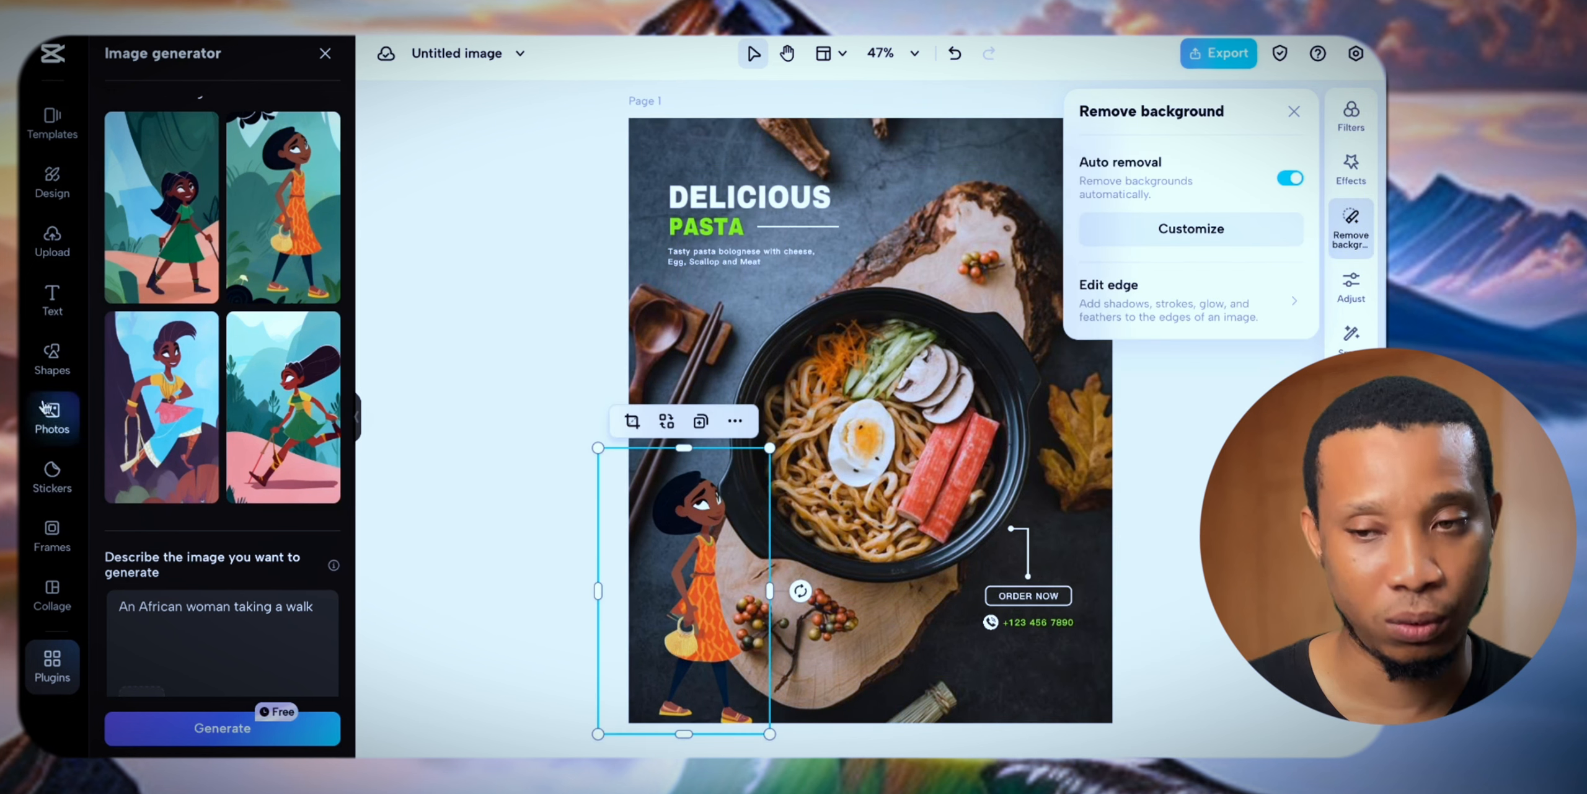
Step: Look through the recommended stock photos and the sticker packs available for the poster
{"action": "left_click", "coordinate": [52, 417]}
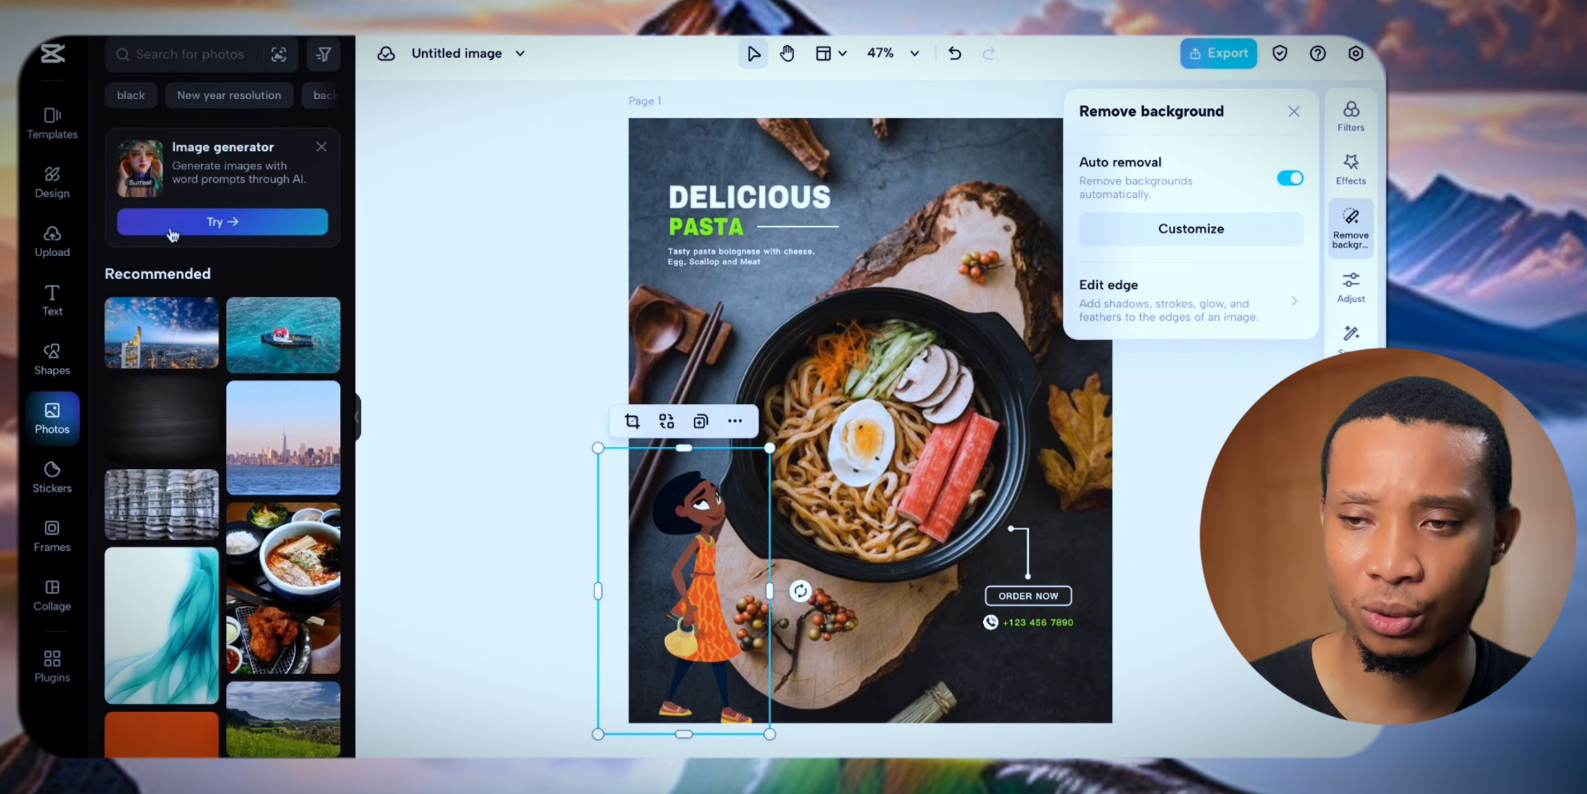
{"action": "scroll", "coordinate": [279, 384], "scroll_direction": "down", "scroll_amount": 10}
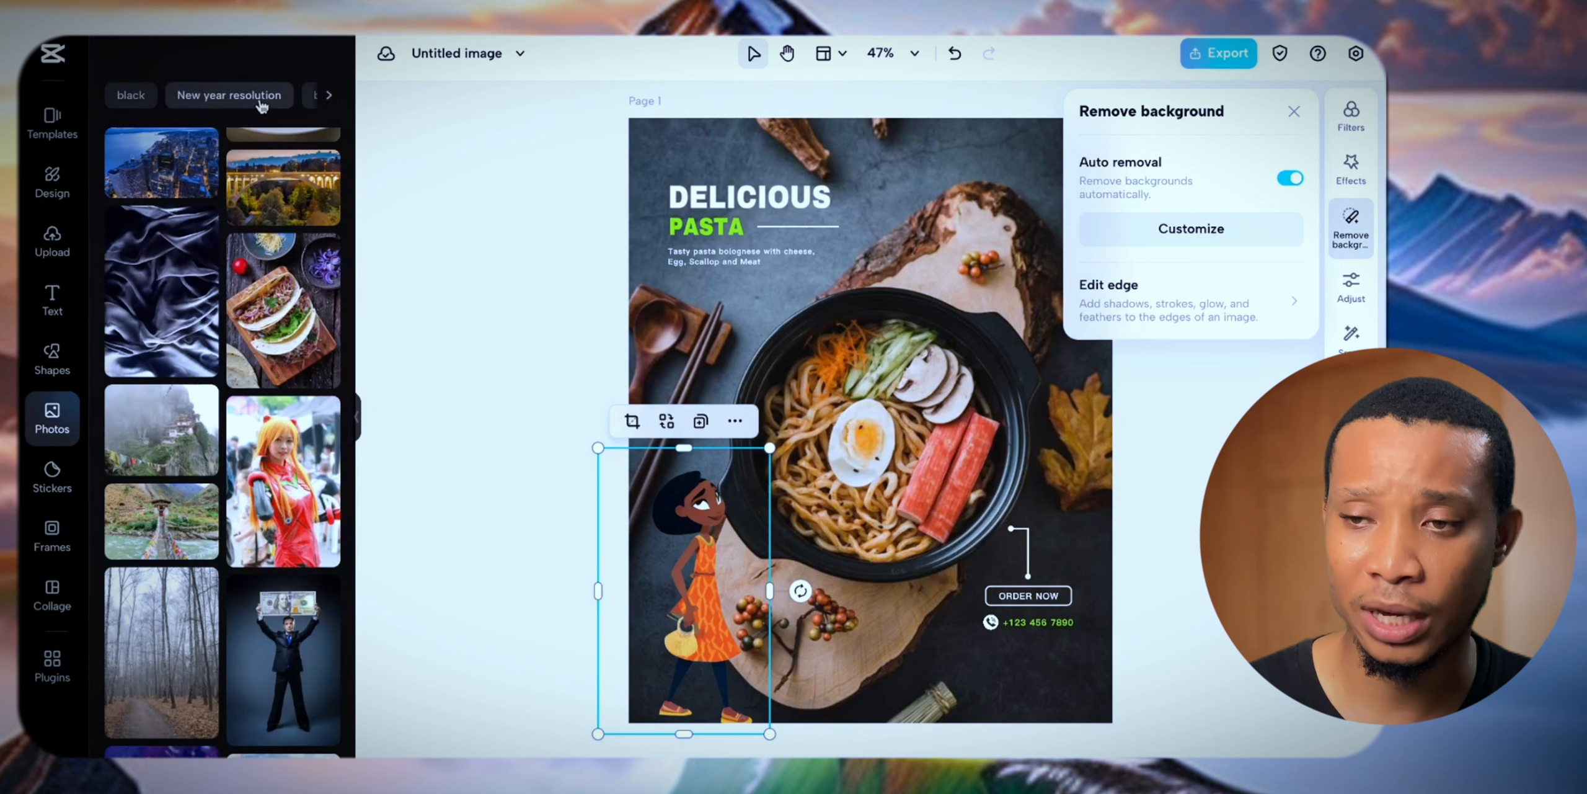
{"action": "scroll", "coordinate": [256, 243], "scroll_direction": "up", "scroll_amount": 4}
{"action": "scroll", "coordinate": [257, 244], "scroll_direction": "up", "scroll_amount": 4}
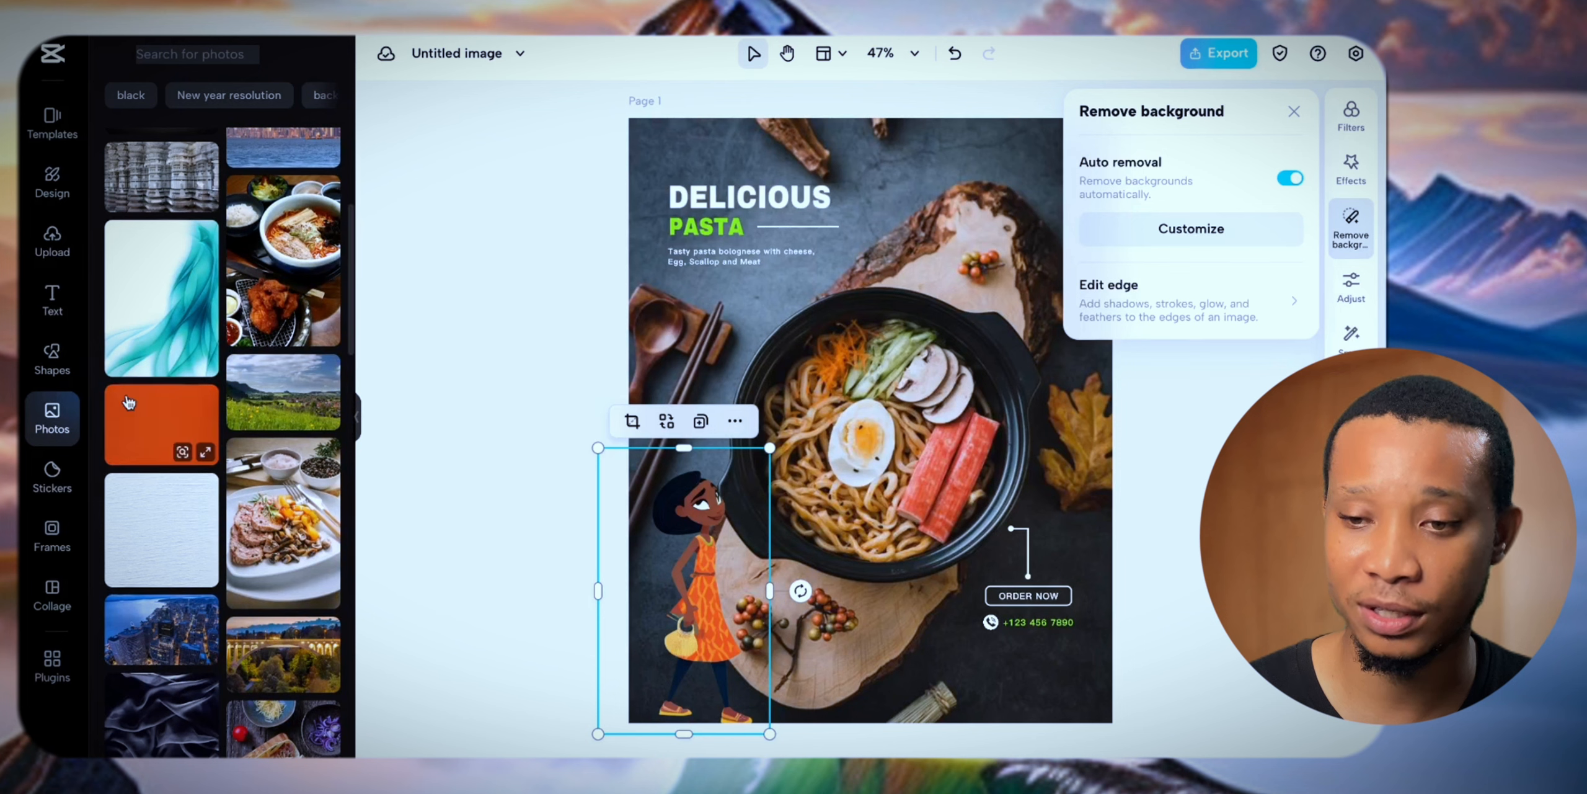
{"action": "left_click", "coordinate": [52, 476]}
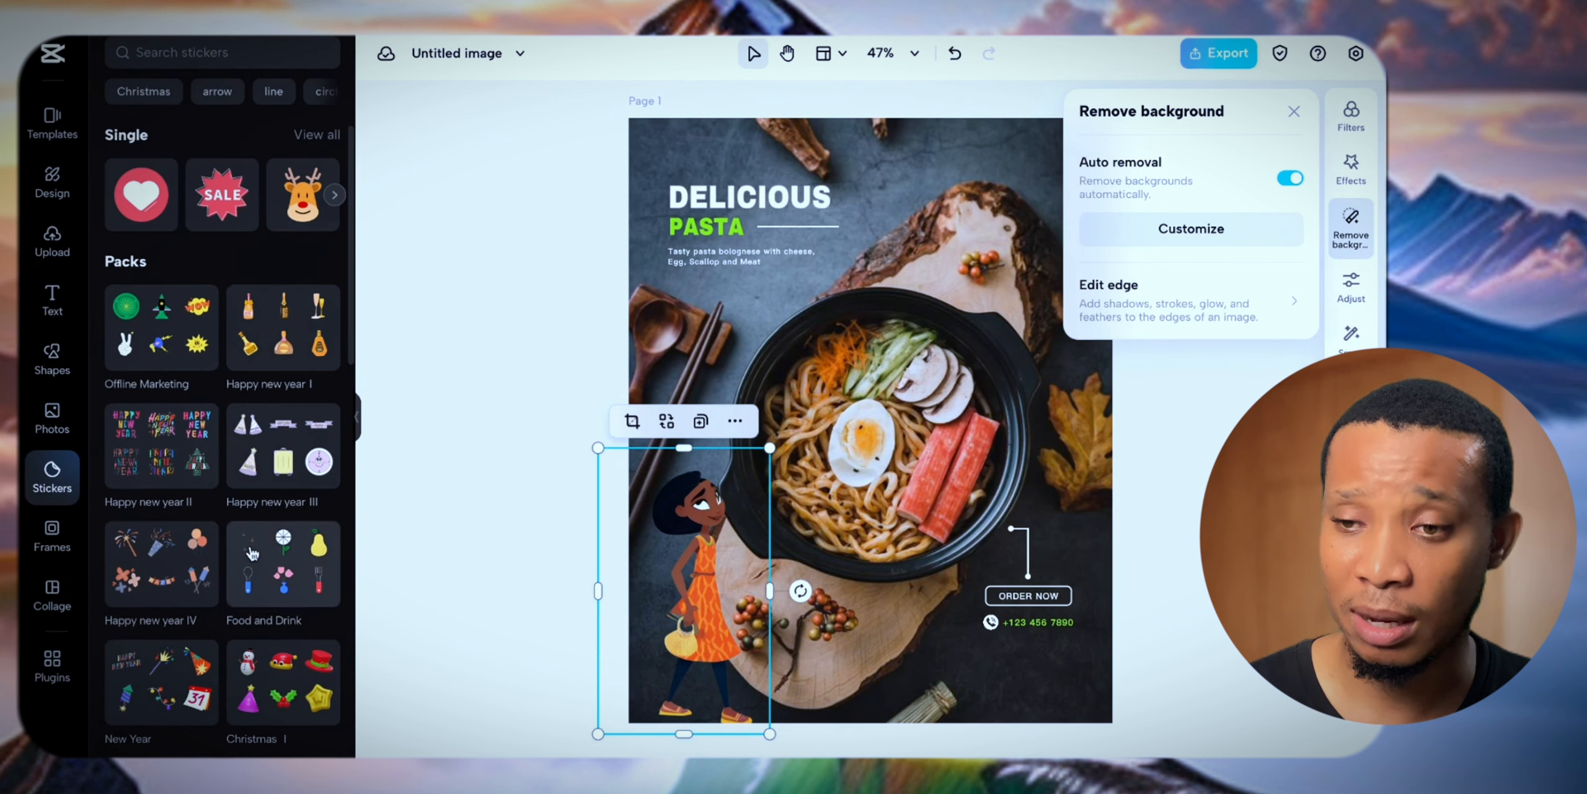
{"action": "scroll", "coordinate": [261, 558], "scroll_direction": "down", "scroll_amount": 3}
{"action": "scroll", "coordinate": [252, 552], "scroll_direction": "up", "scroll_amount": 3}
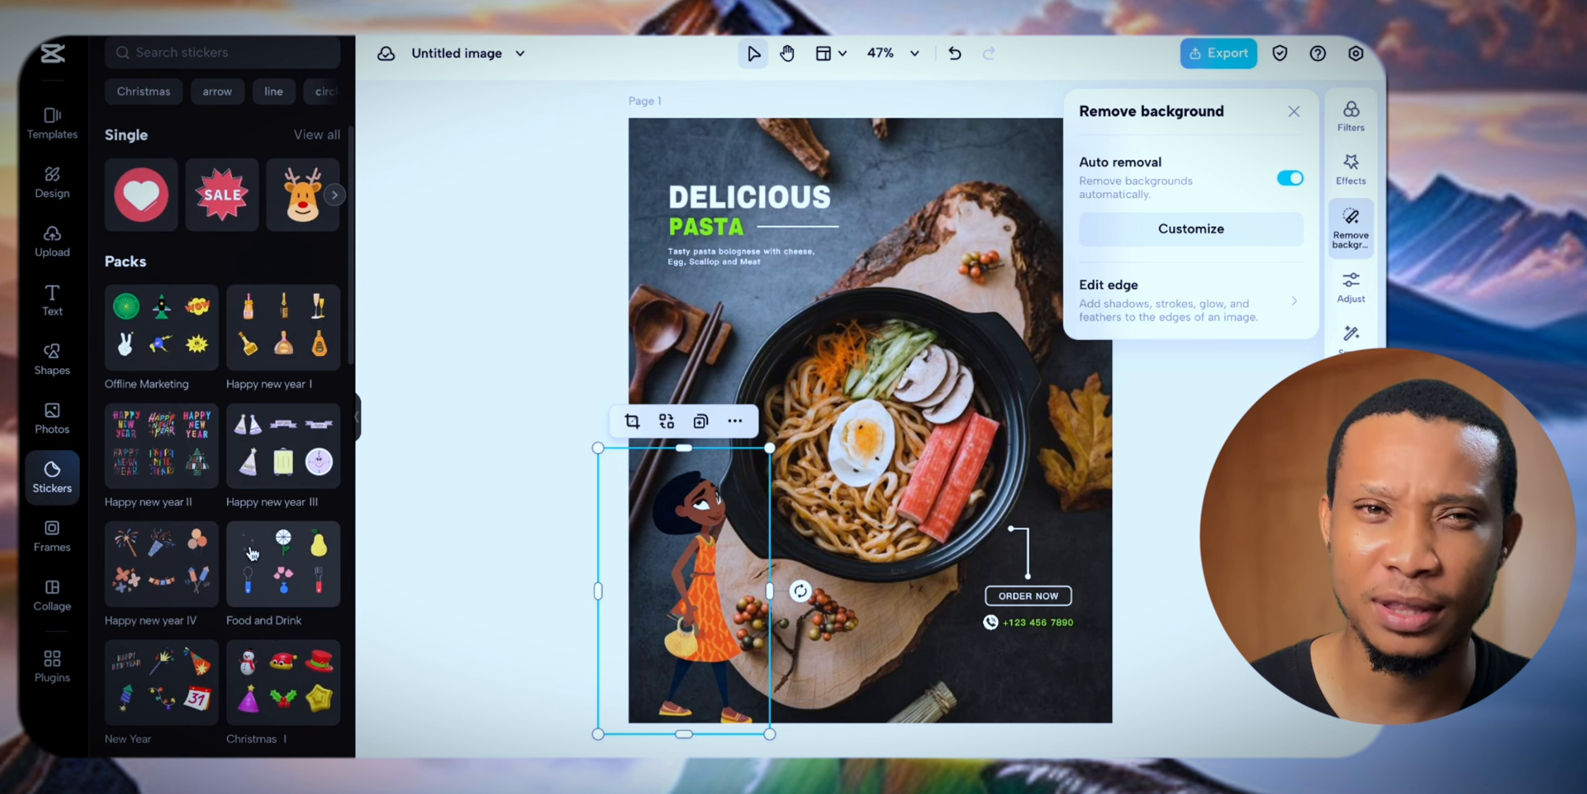
Step: Add a single circular frame over the woman in the poster's lower-left corner
{"action": "left_click", "coordinate": [60, 533]}
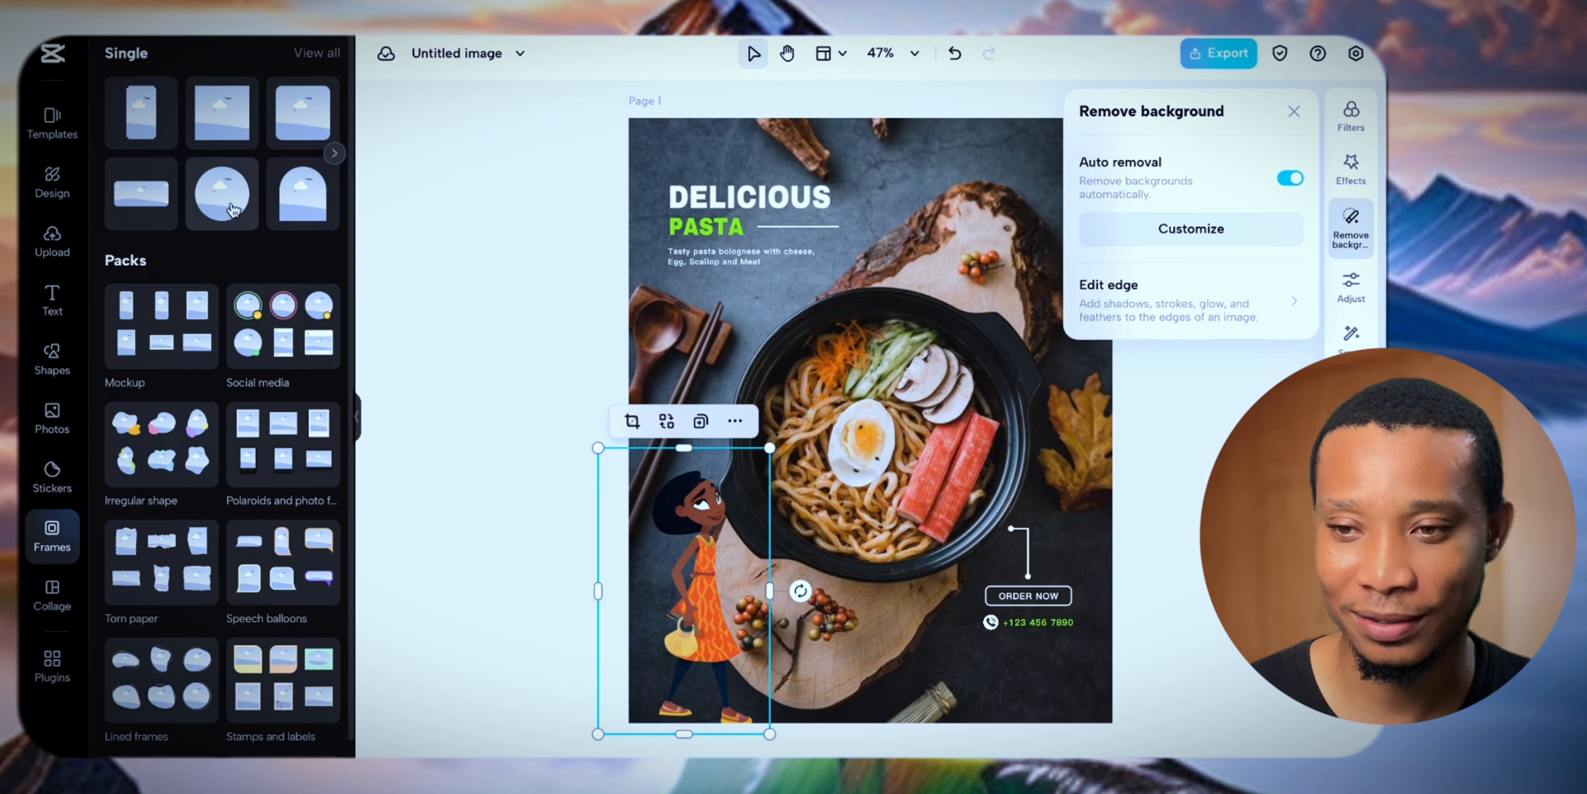
{"action": "left_click_drag", "start_coordinate": [233, 210], "coordinate": [898, 581]}
{"action": "mouse_move", "coordinate": [712, 594]}
{"action": "left_mouse_down"}
{"action": "mouse_move", "coordinate": [879, 565]}
{"action": "mouse_move", "coordinate": [725, 581]}
{"action": "left_mouse_up"}
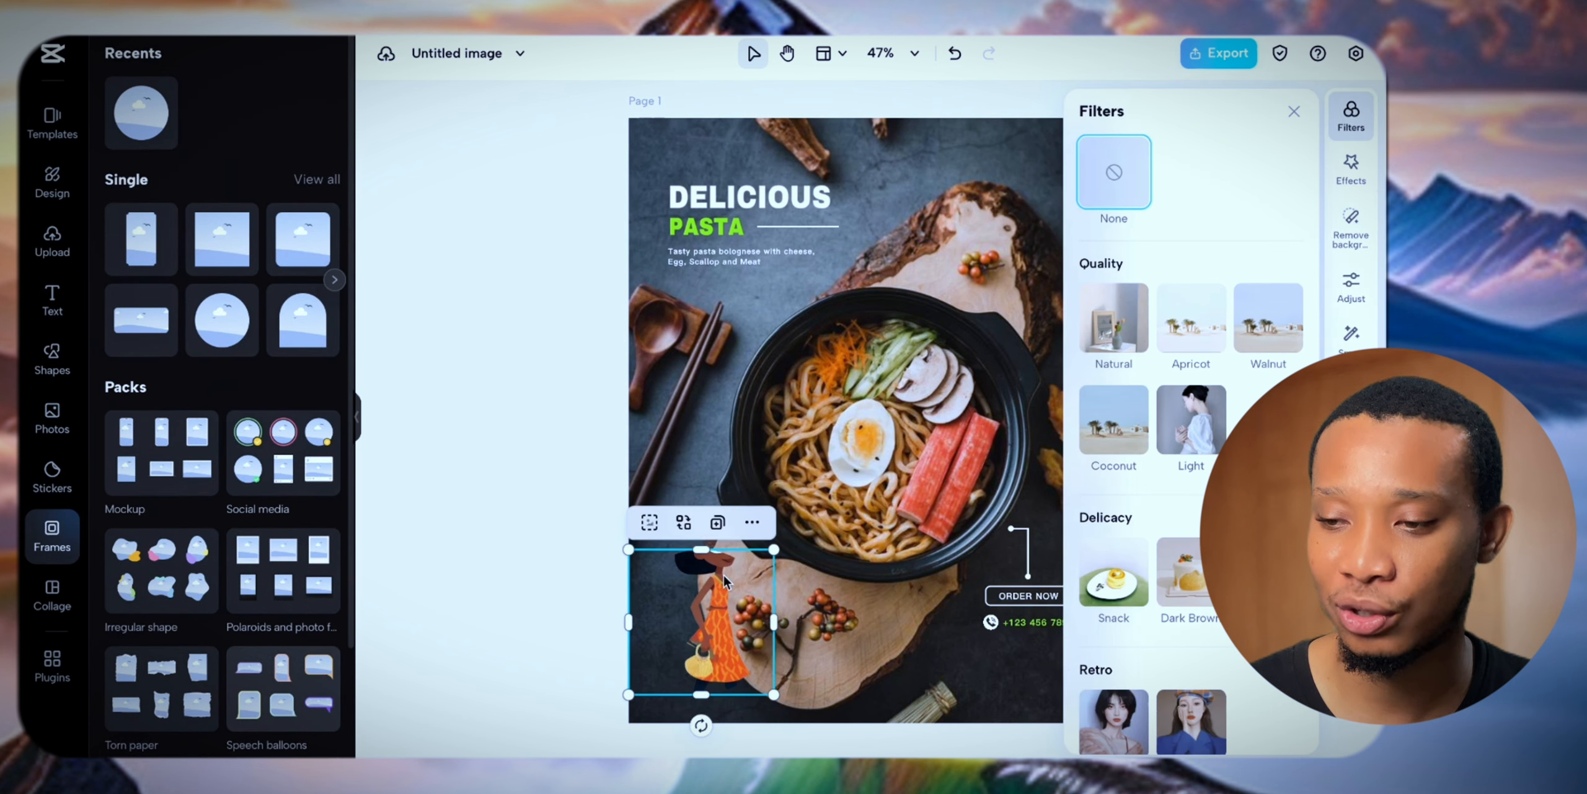
Step: Detach the woman from the circular frame onto the poster's left side and delete the emptied frame
{"action": "right_click", "coordinate": [707, 642]}
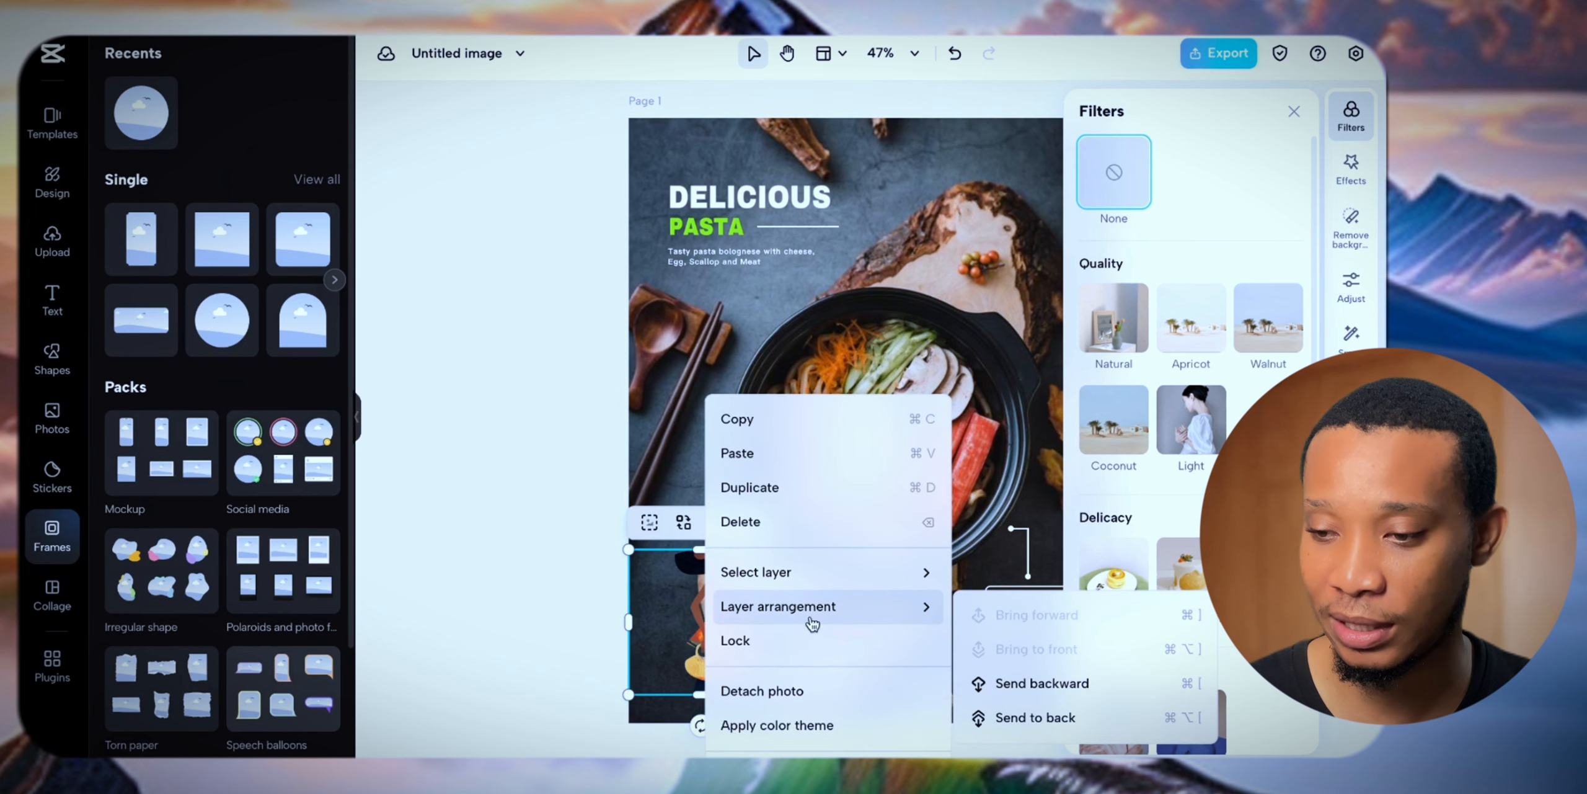
{"action": "left_click", "coordinate": [800, 690]}
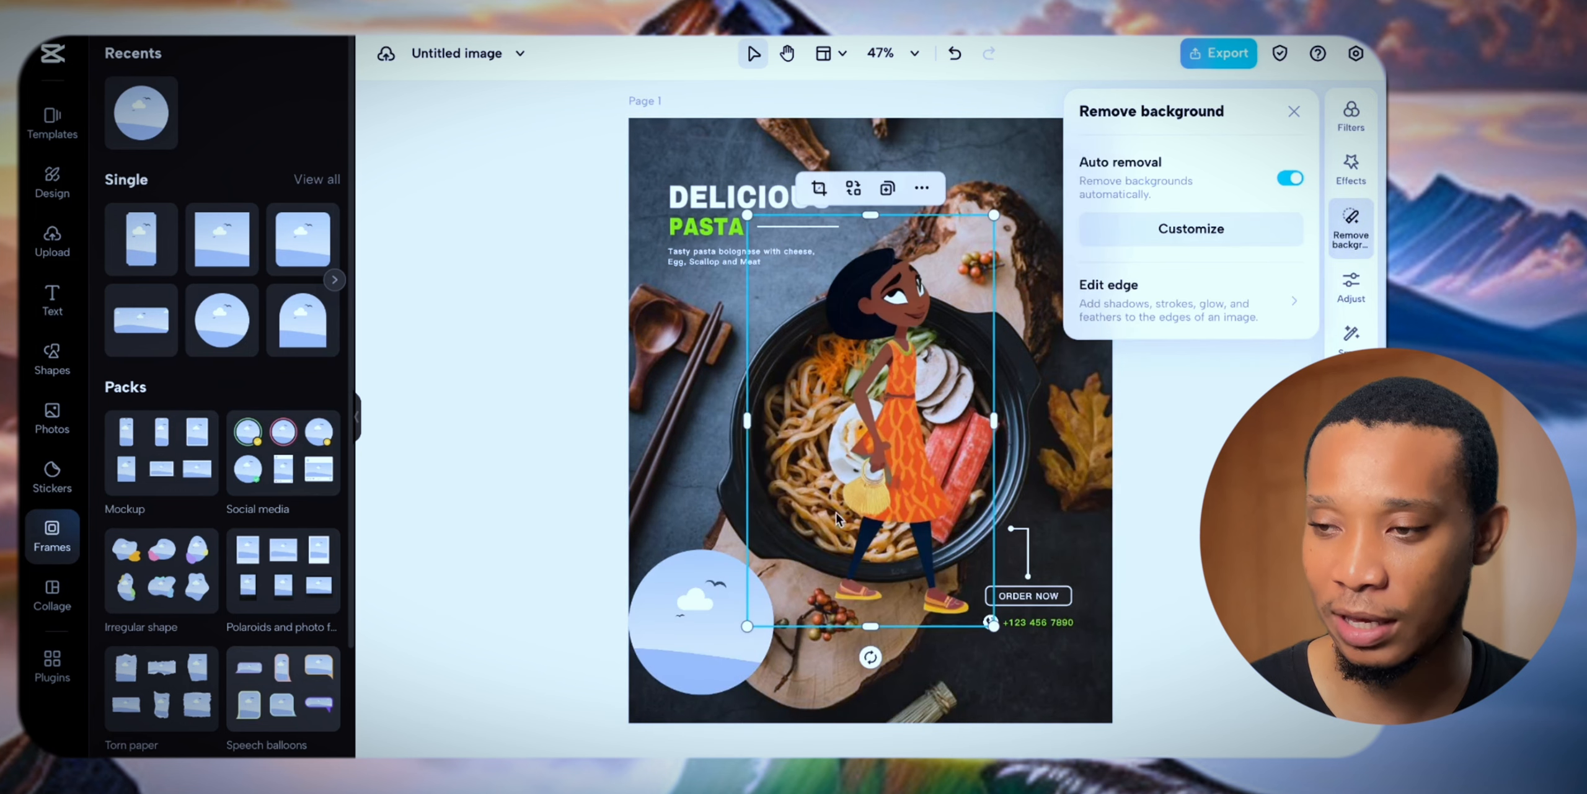
{"action": "left_click_drag", "start_coordinate": [904, 414], "coordinate": [732, 462]}
{"action": "left_click", "coordinate": [694, 607]}
{"action": "key", "text": "Delete"}
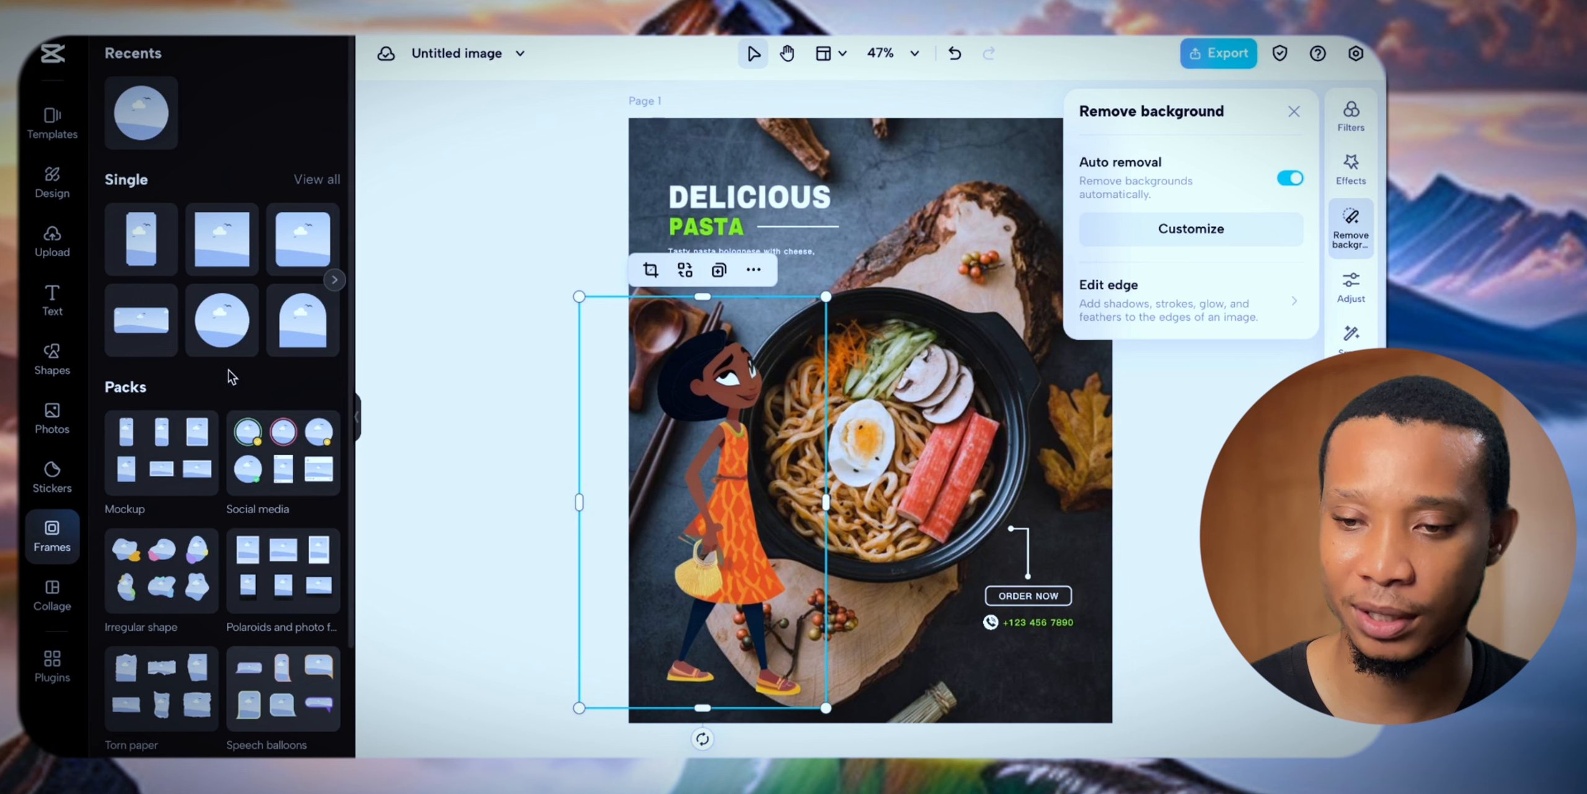
Step: Look through the collage layouts and the image generator's settings, closing the generator to view the available plugins
{"action": "left_click", "coordinate": [52, 596]}
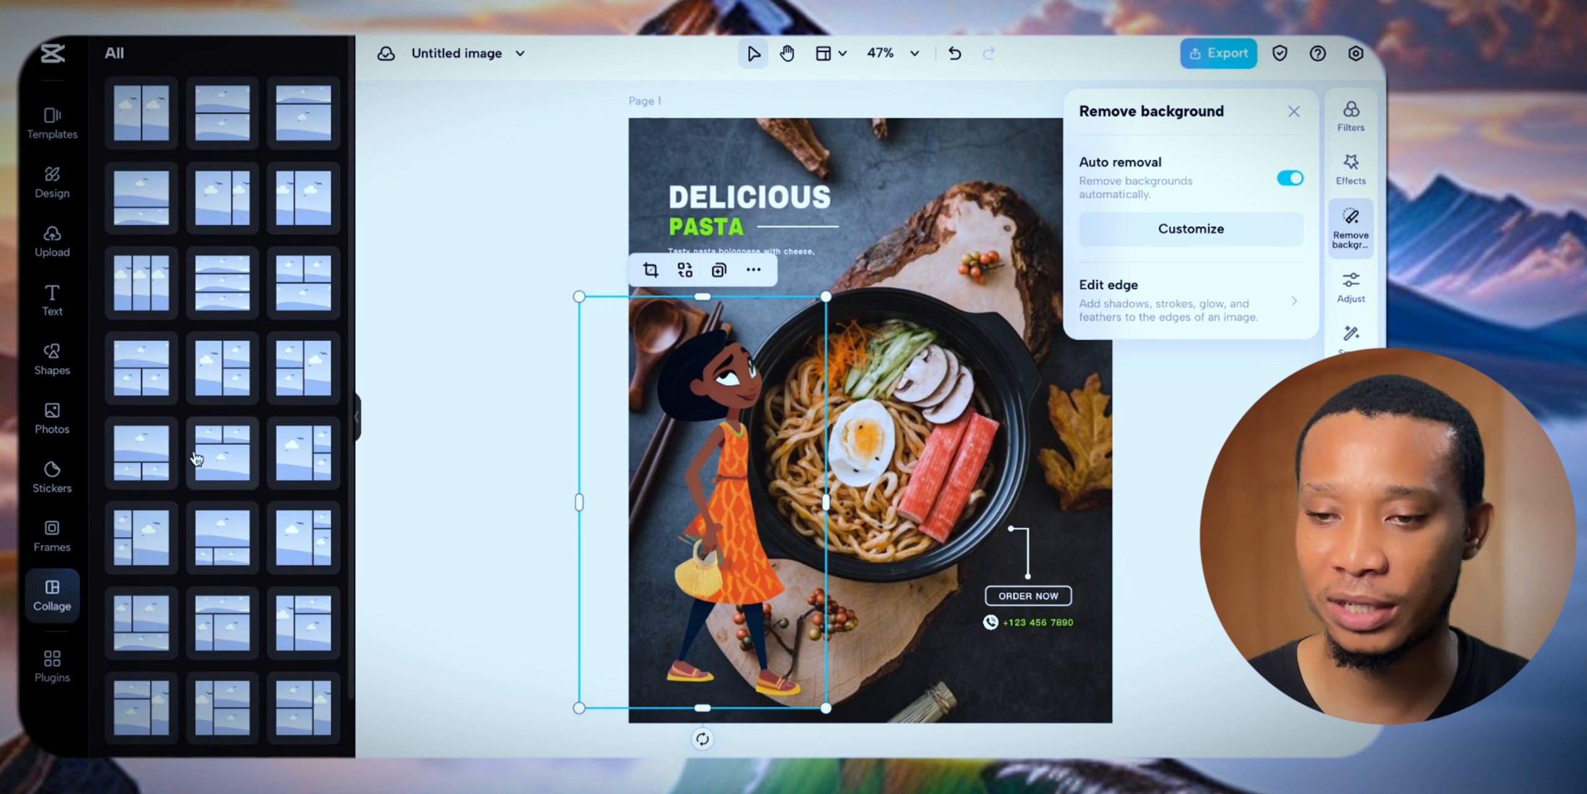
{"action": "left_click", "coordinate": [52, 664]}
{"action": "scroll", "coordinate": [199, 448], "scroll_direction": "down", "scroll_amount": 8}
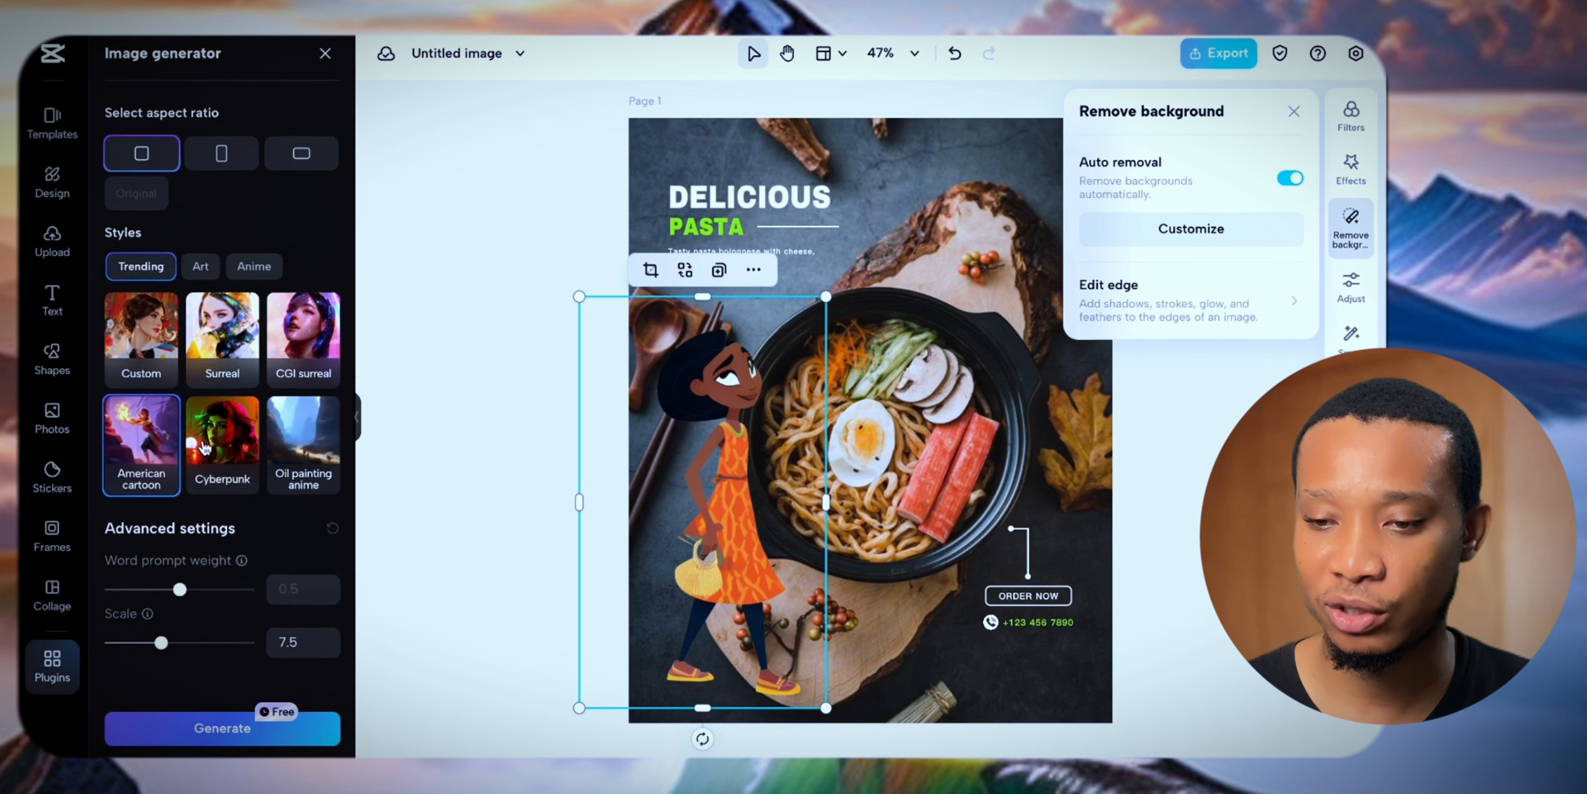
{"action": "left_click", "coordinate": [325, 53]}
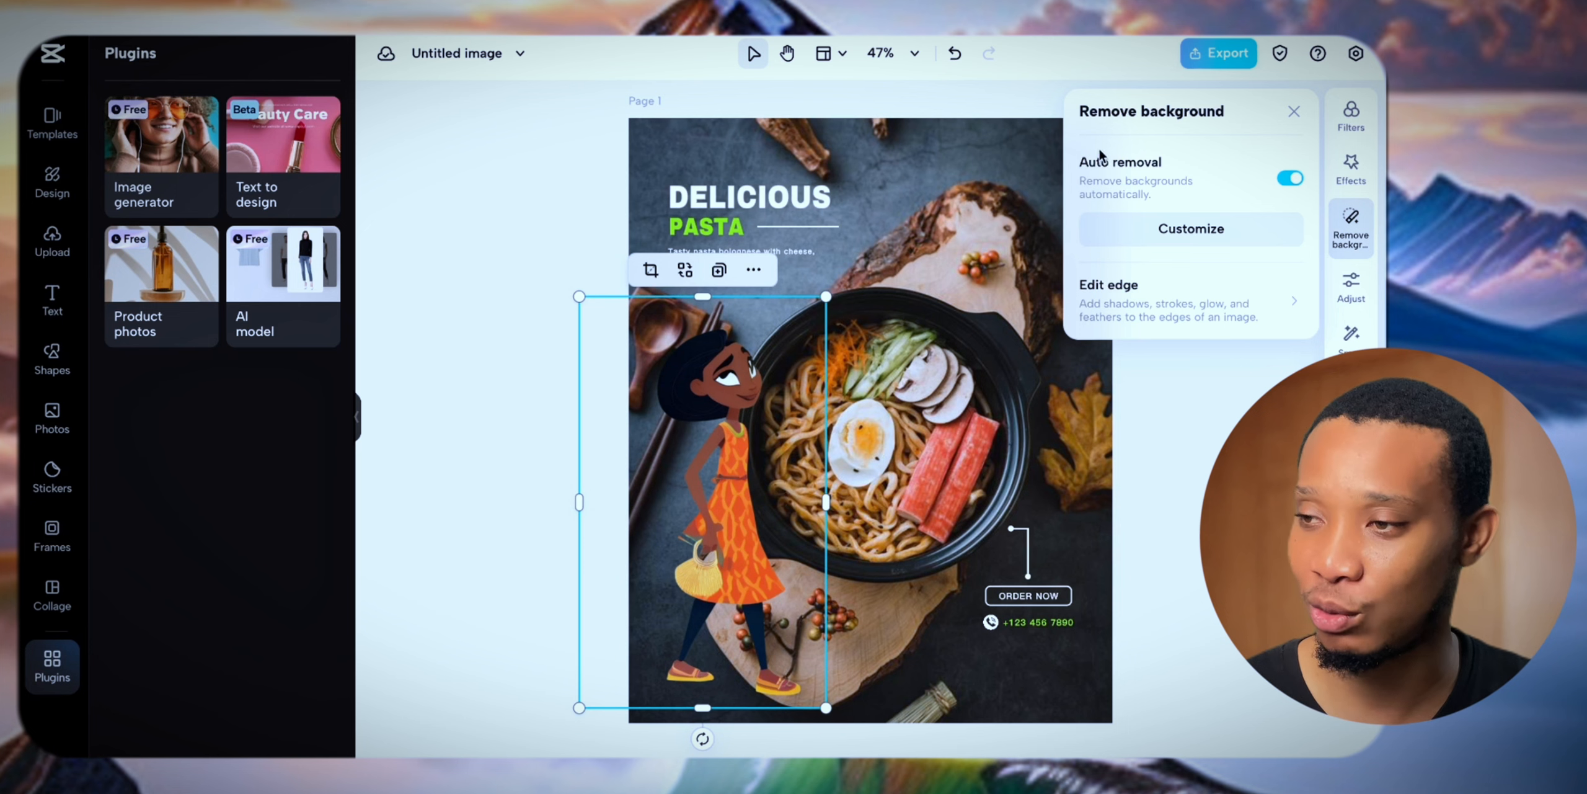
Step: Switch the editor's theme to Dark mode
{"action": "left_click", "coordinate": [1356, 54]}
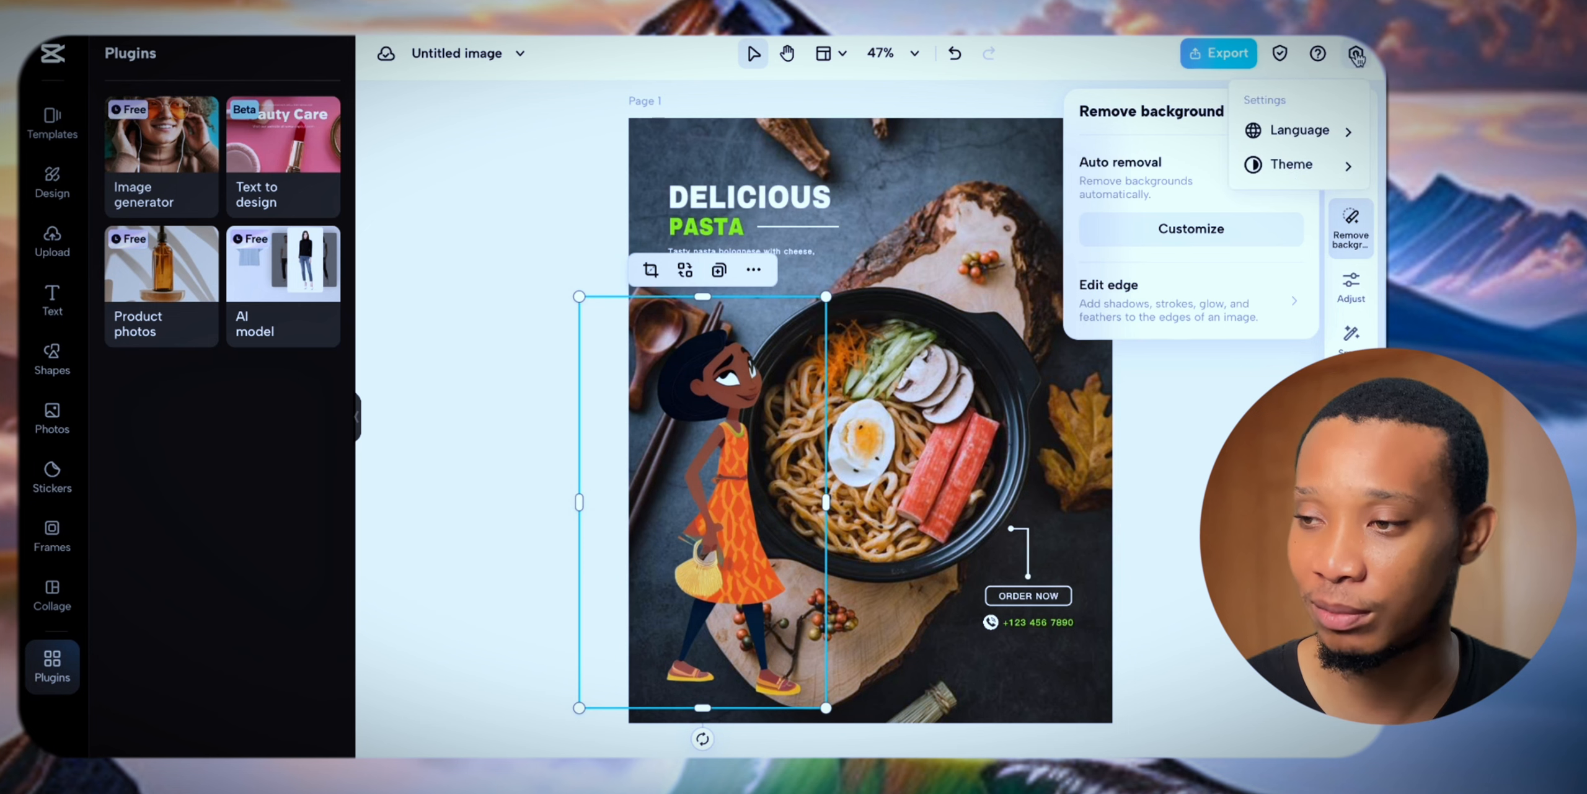
{"action": "mouse_move", "coordinate": [1307, 165]}
{"action": "left_click", "coordinate": [1119, 214]}
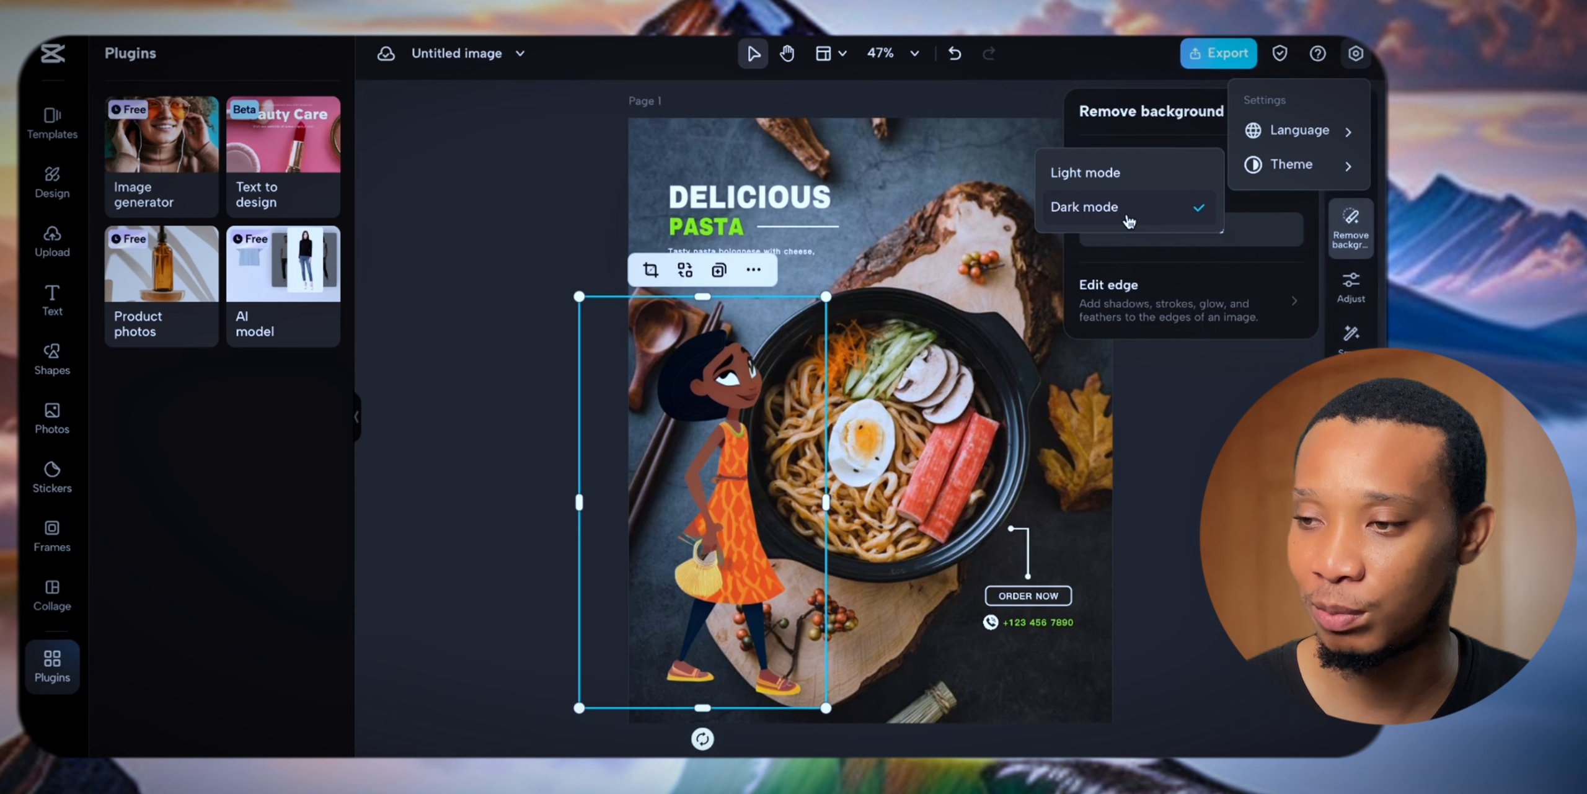
{"action": "left_click", "coordinate": [497, 213]}
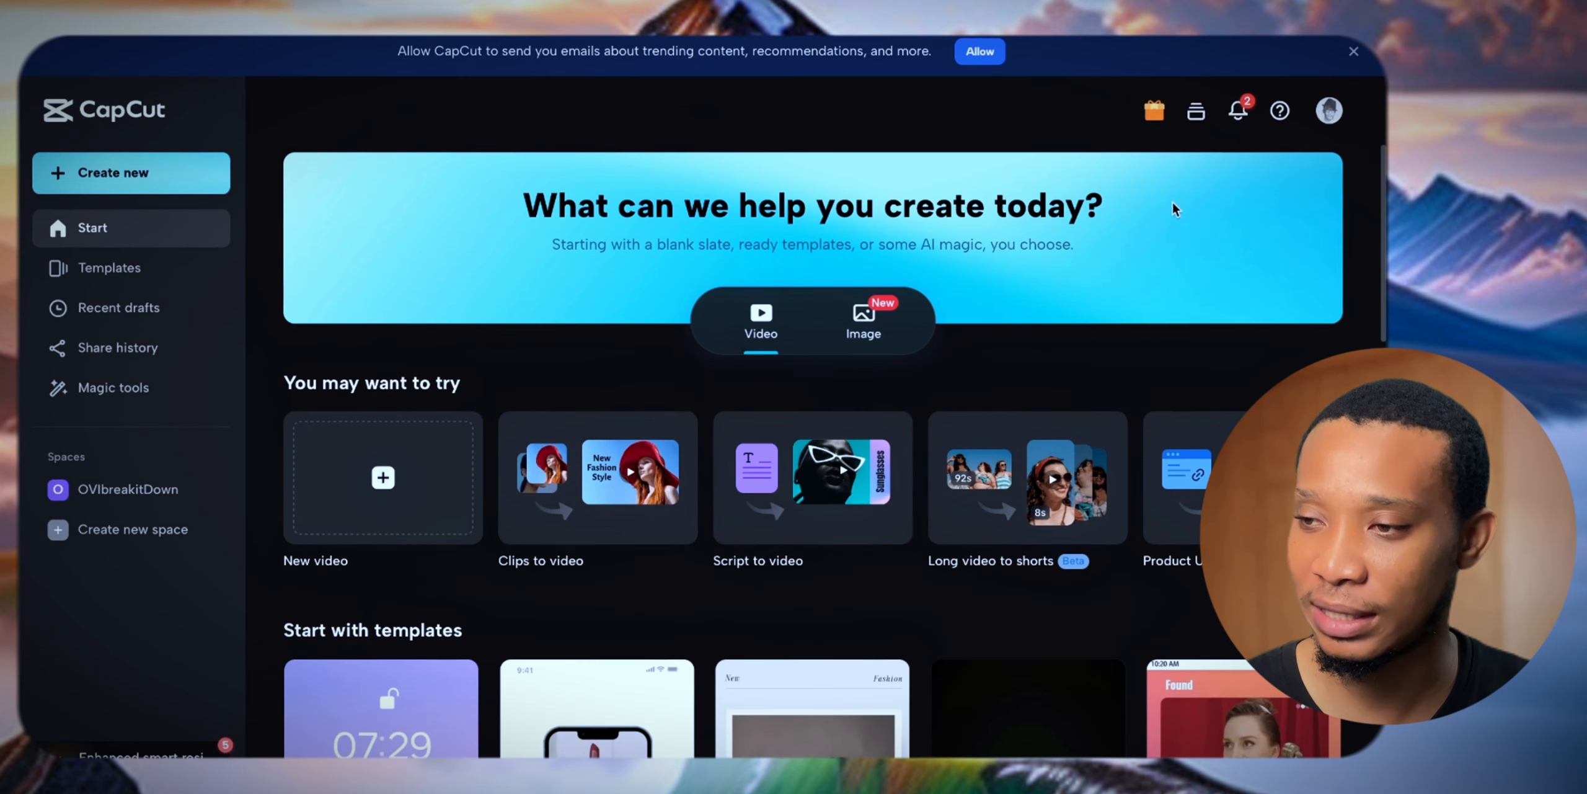
Step: Check the account options on the home page and open the OVIbreakitDown space to view its drafts and materials
{"action": "left_click", "coordinate": [1329, 112]}
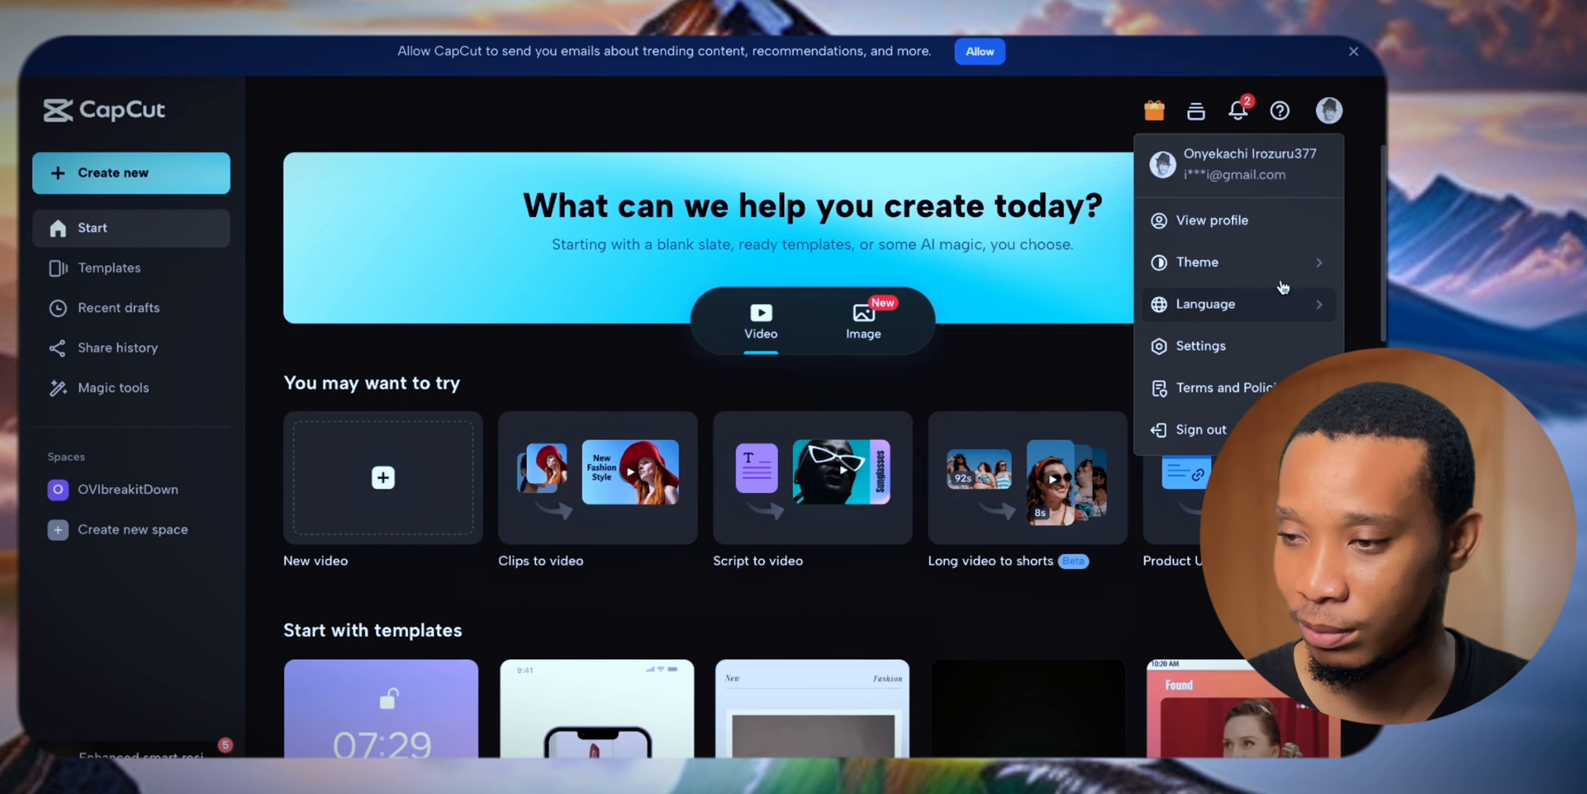
{"action": "mouse_move", "coordinate": [1274, 305]}
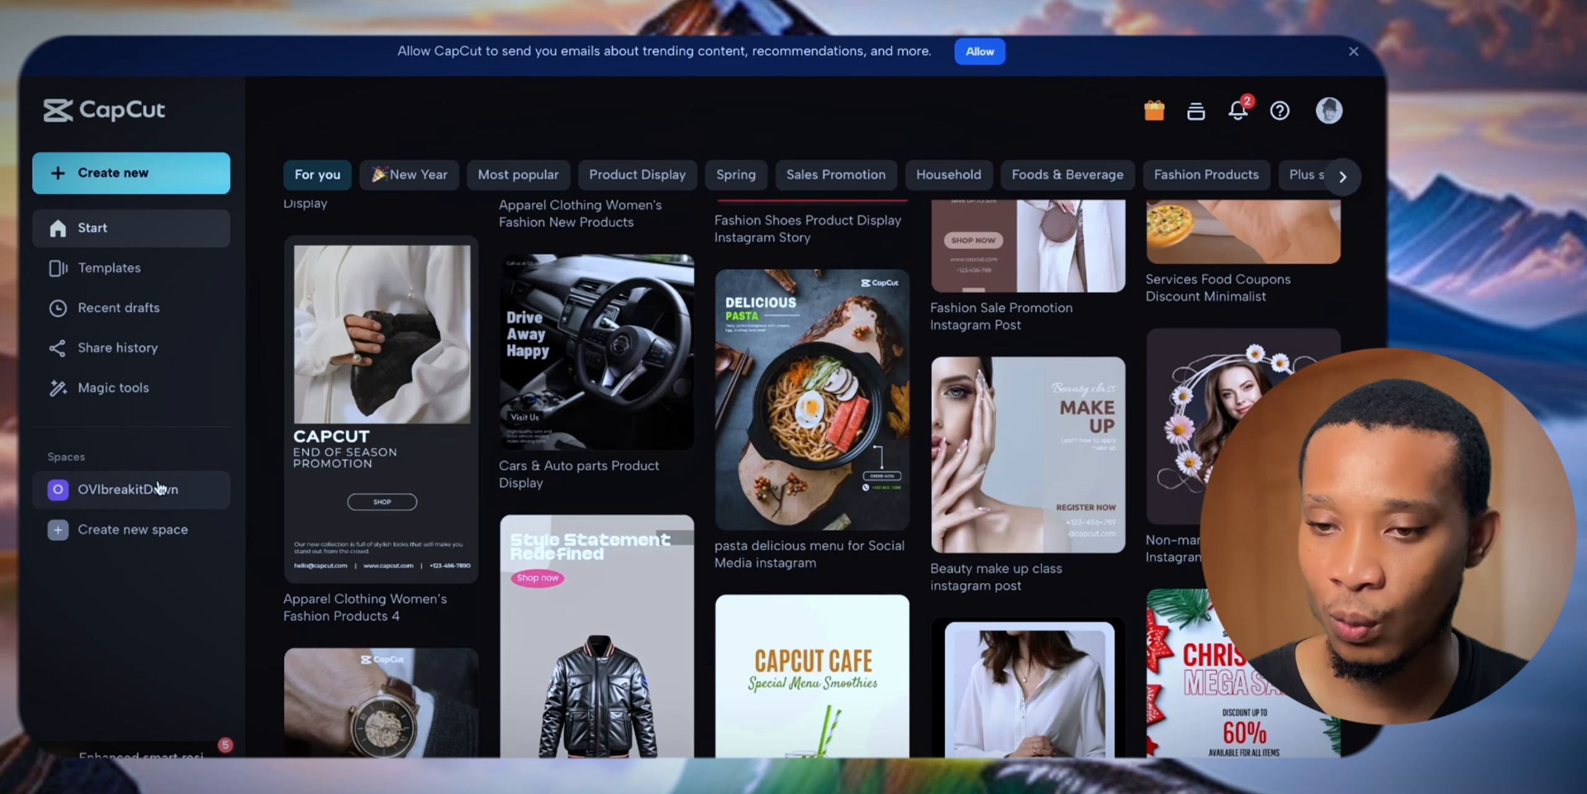
{"action": "left_click", "coordinate": [151, 490]}
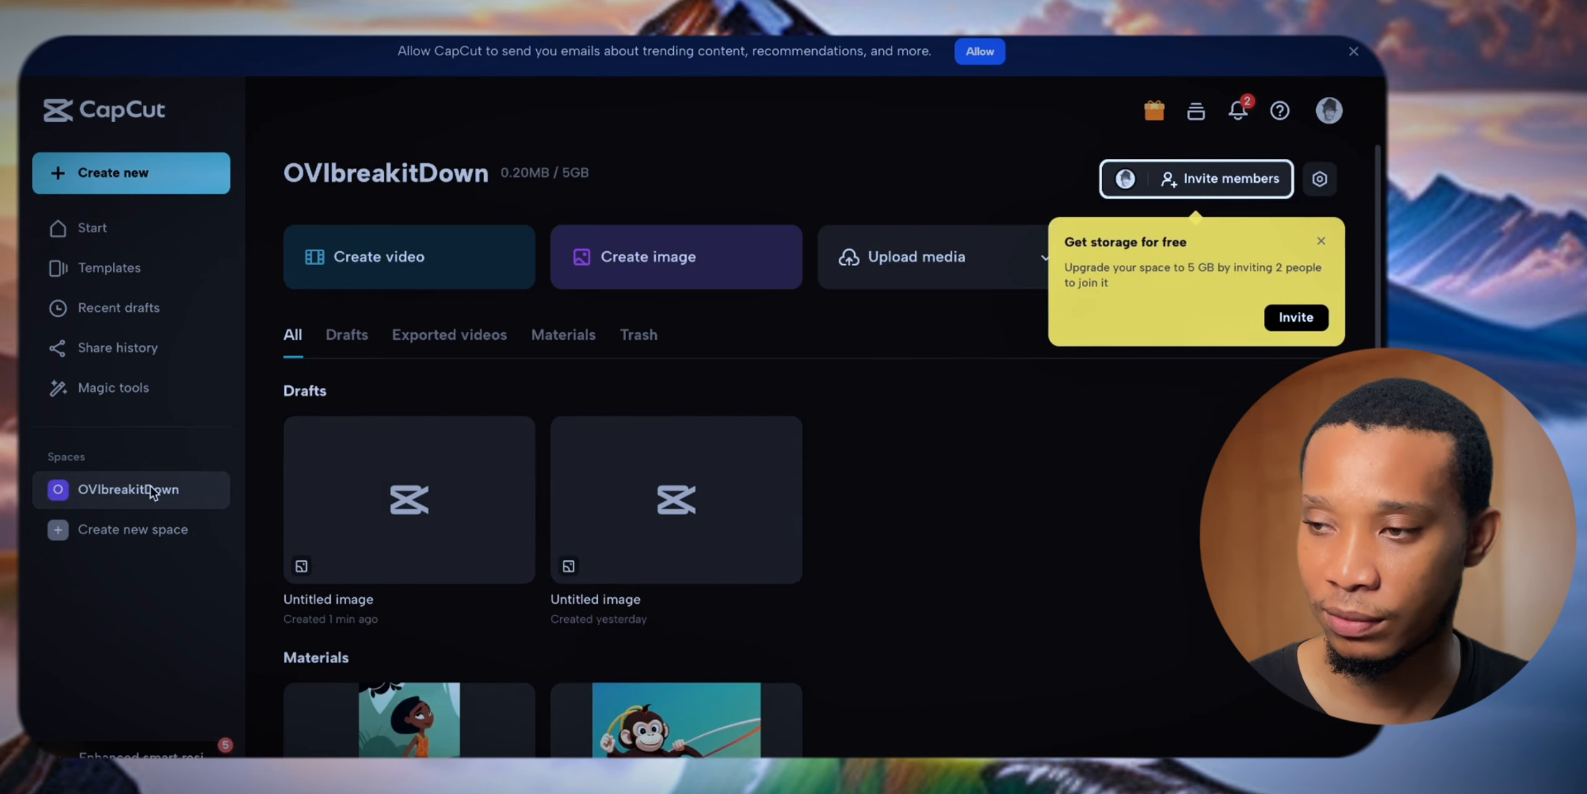